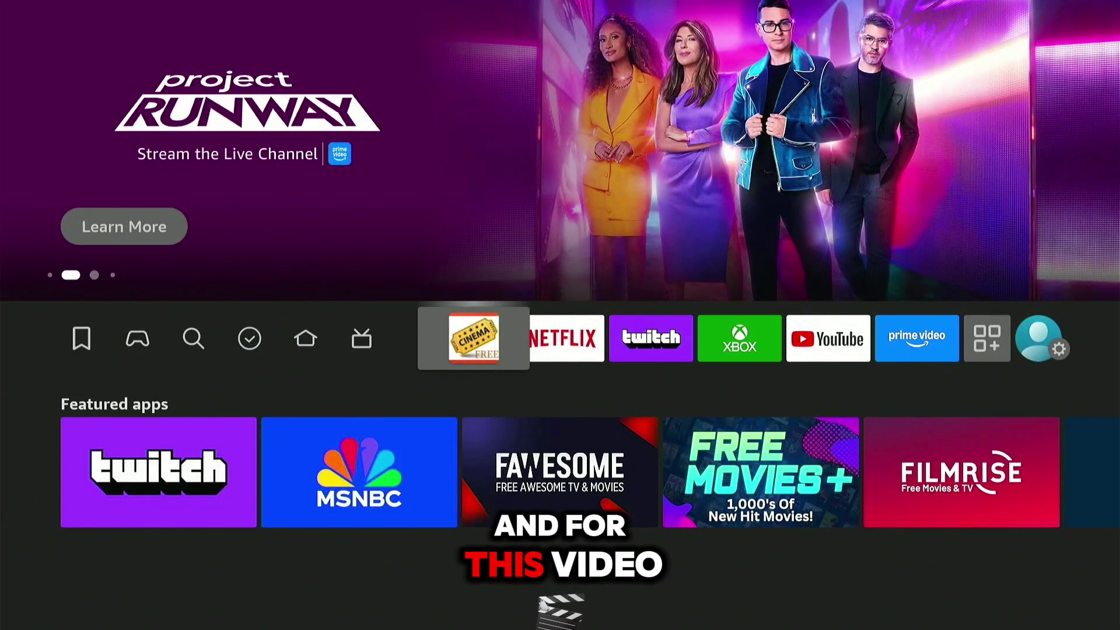
Search on the Find page for 'D' and choose the Downloader suggestion.
key("Left")
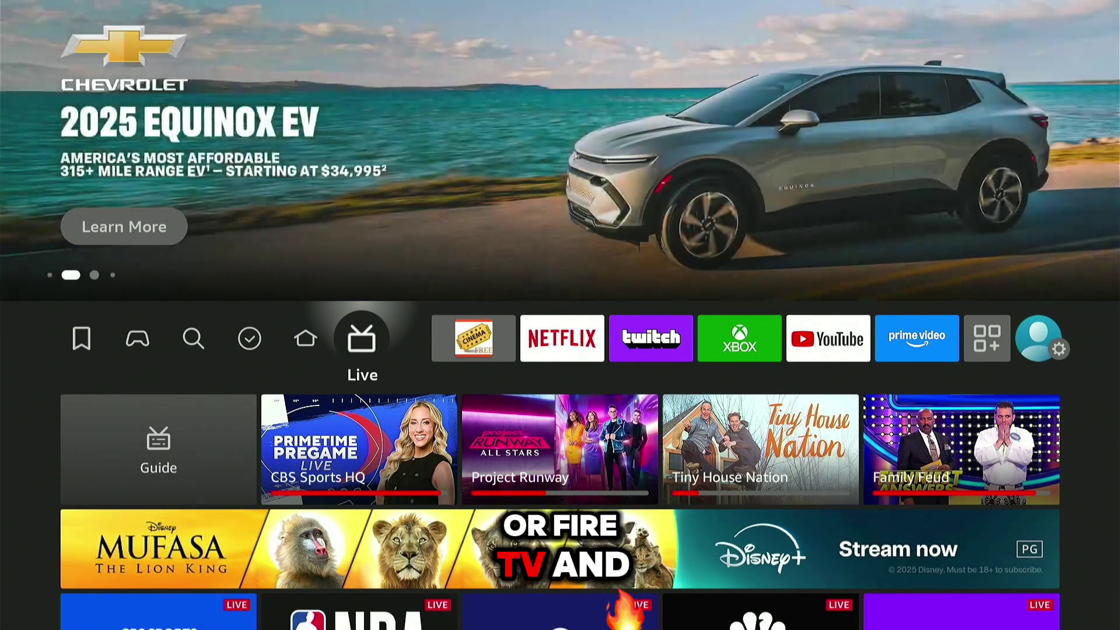
key("Right")
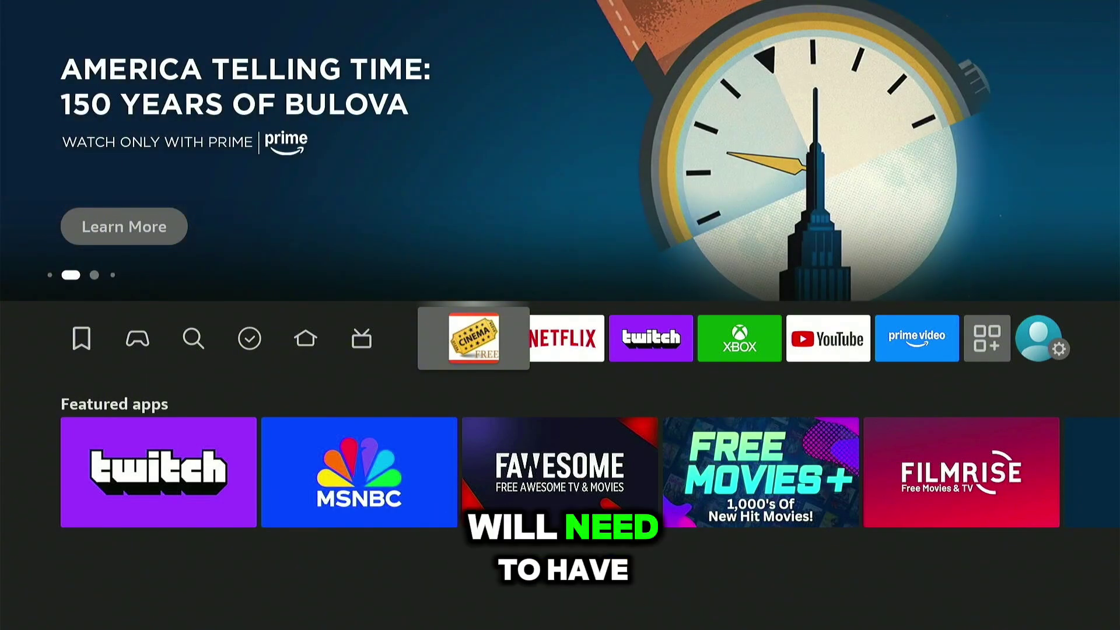
key("Left")
key("Left")
key("Left")
key("Left")
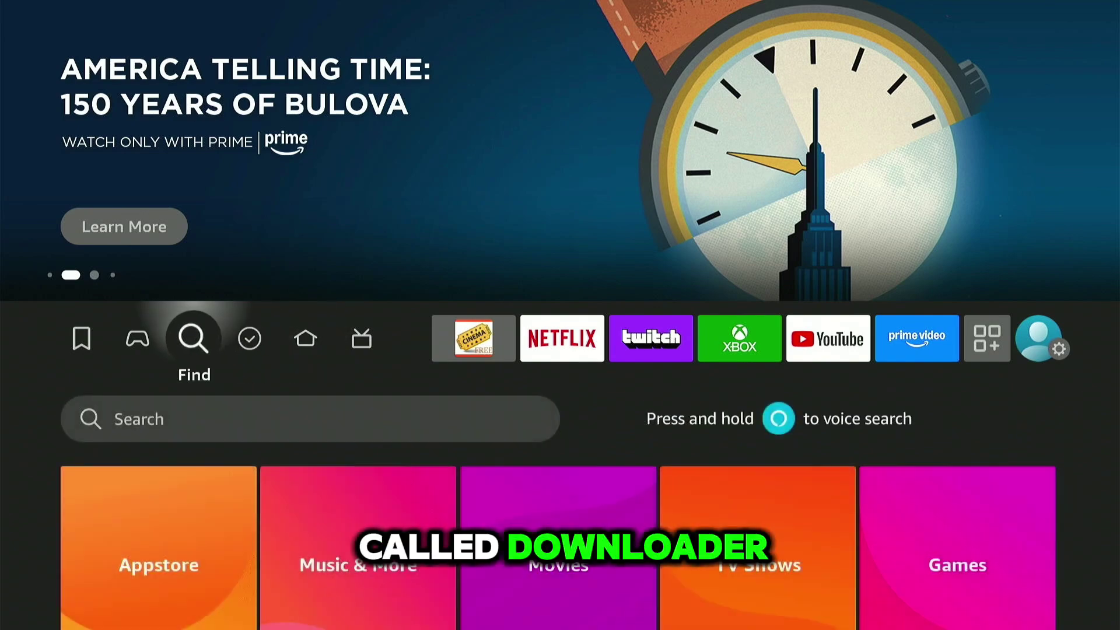
key("Down")
key("Return")
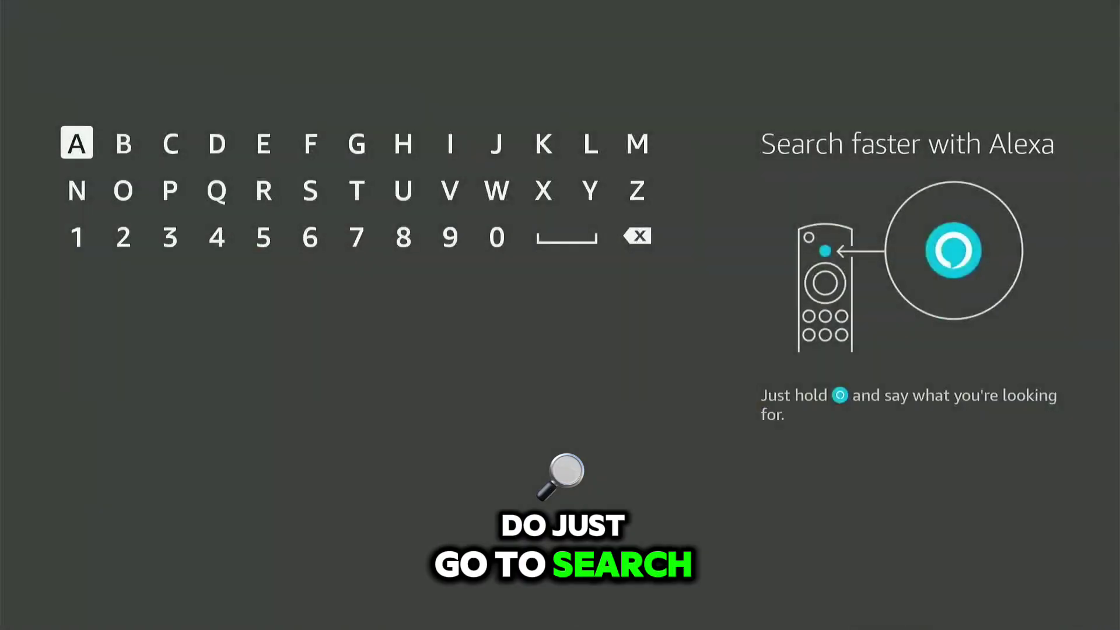
key("Return")
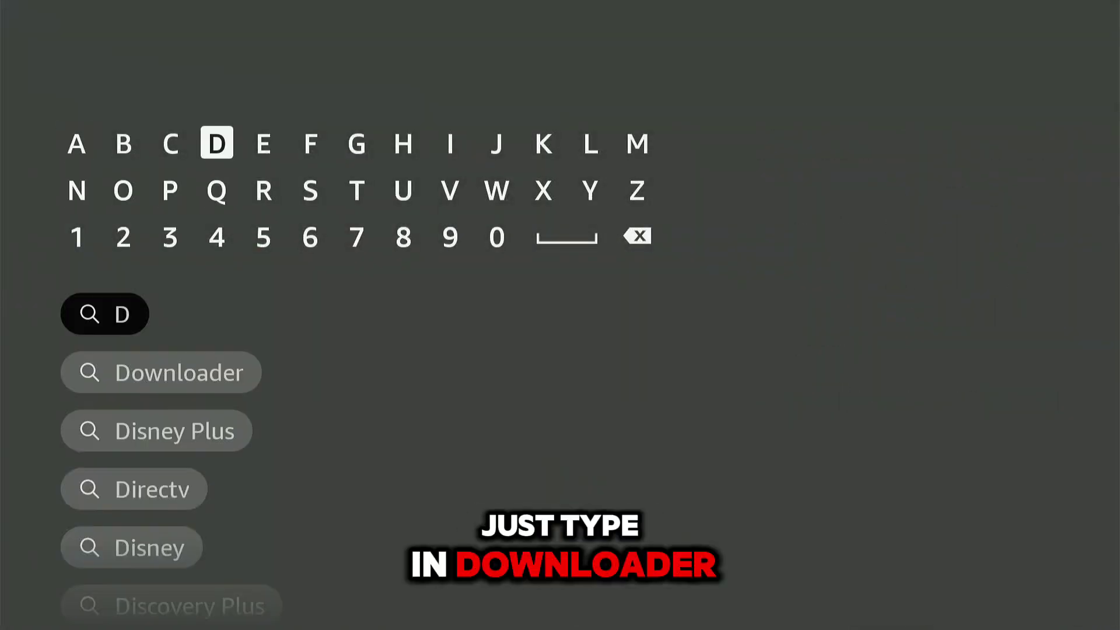
key("Down")
key("Down")
key("Return")
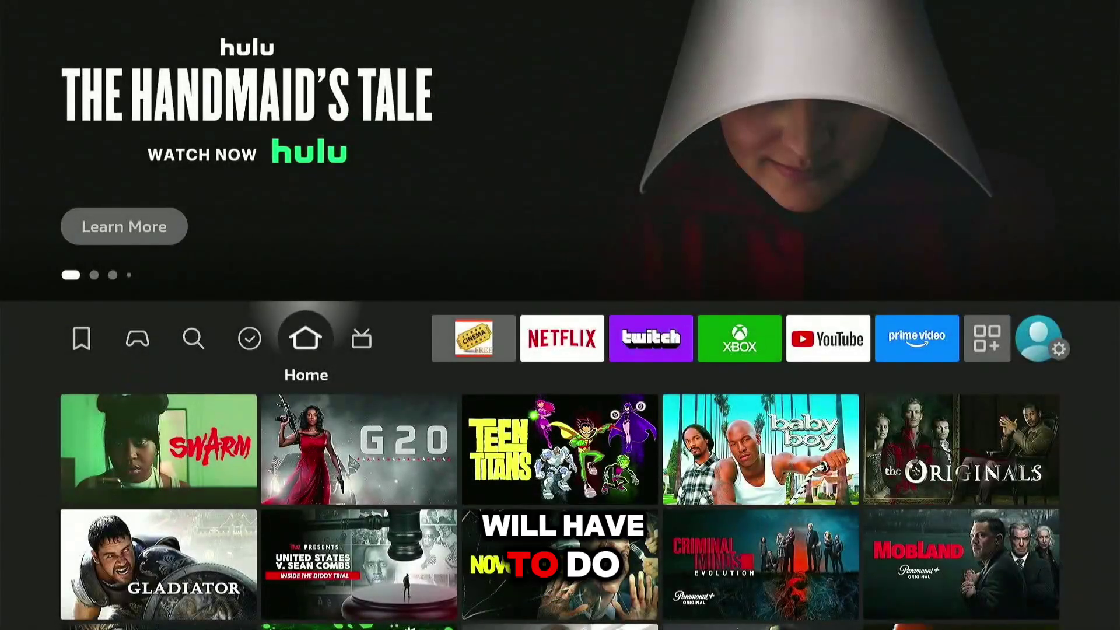
Open My Fire TV settings and view the About device information.
key("Right")
key("Right")
key("Right")
key("Right")
key("Right")
key("Right")
key("Right")
key("Right")
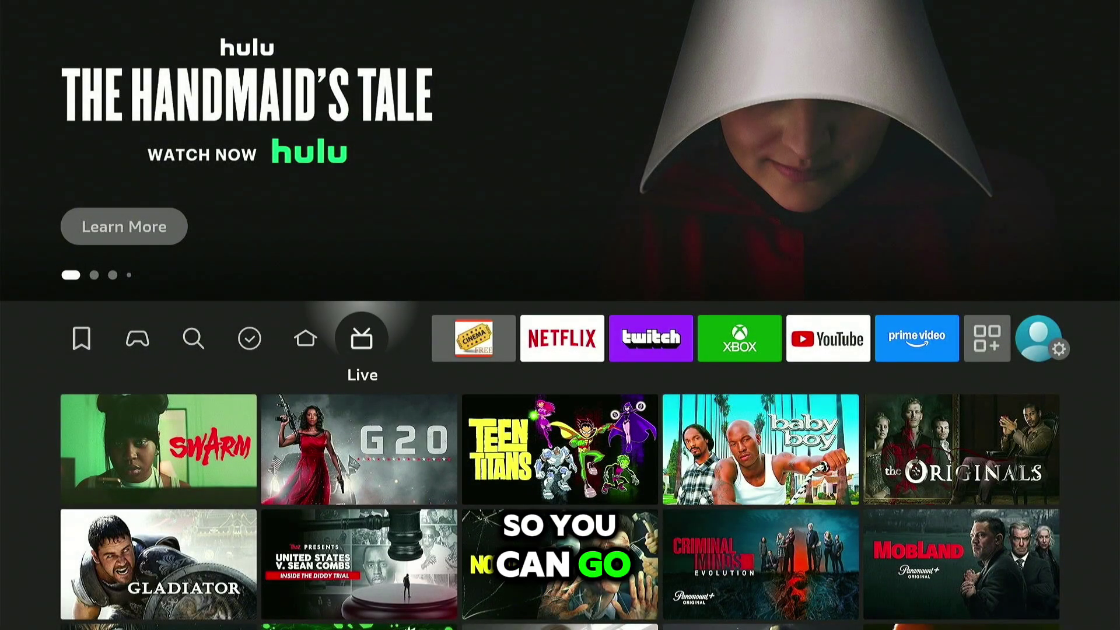
key("Right")
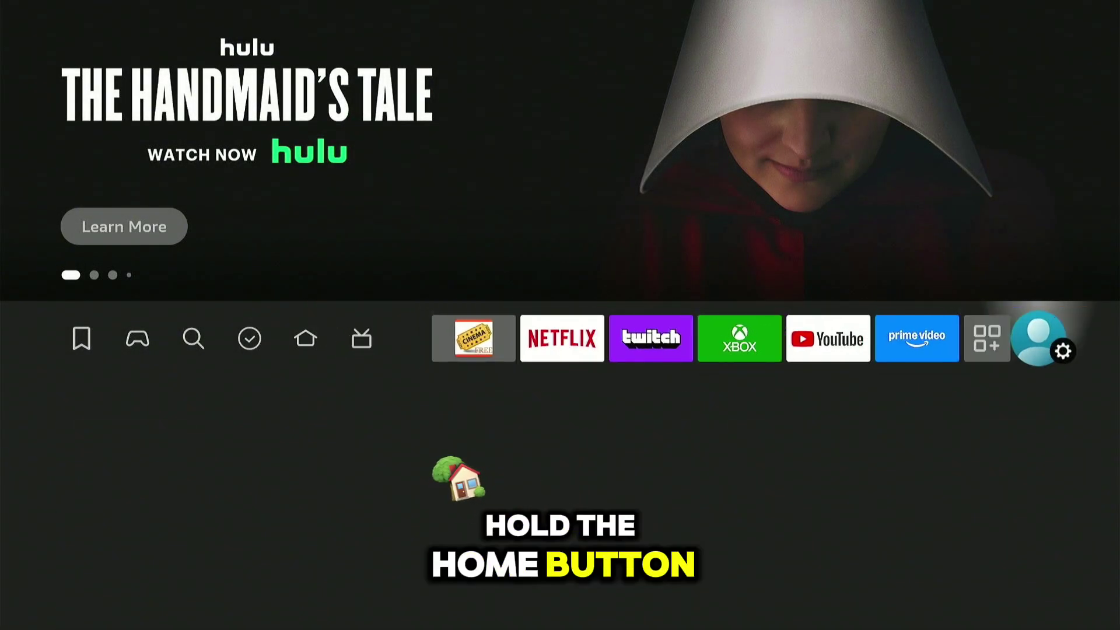
key("Down")
key("Down")
key("Right")
key("Up")
key("Return")
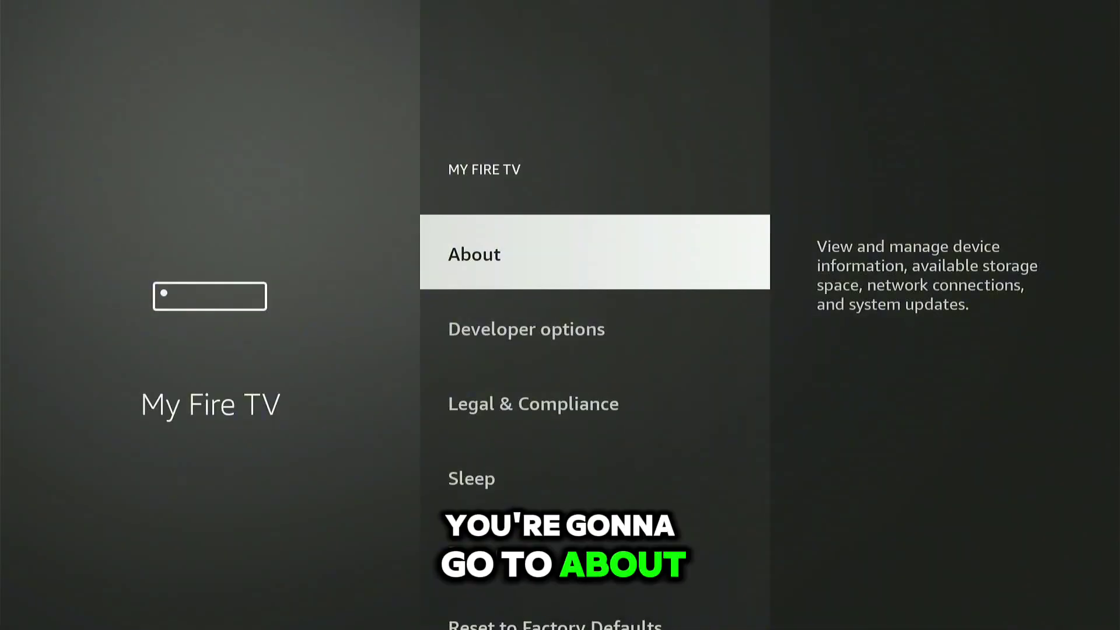
key("Return")
key("Down")
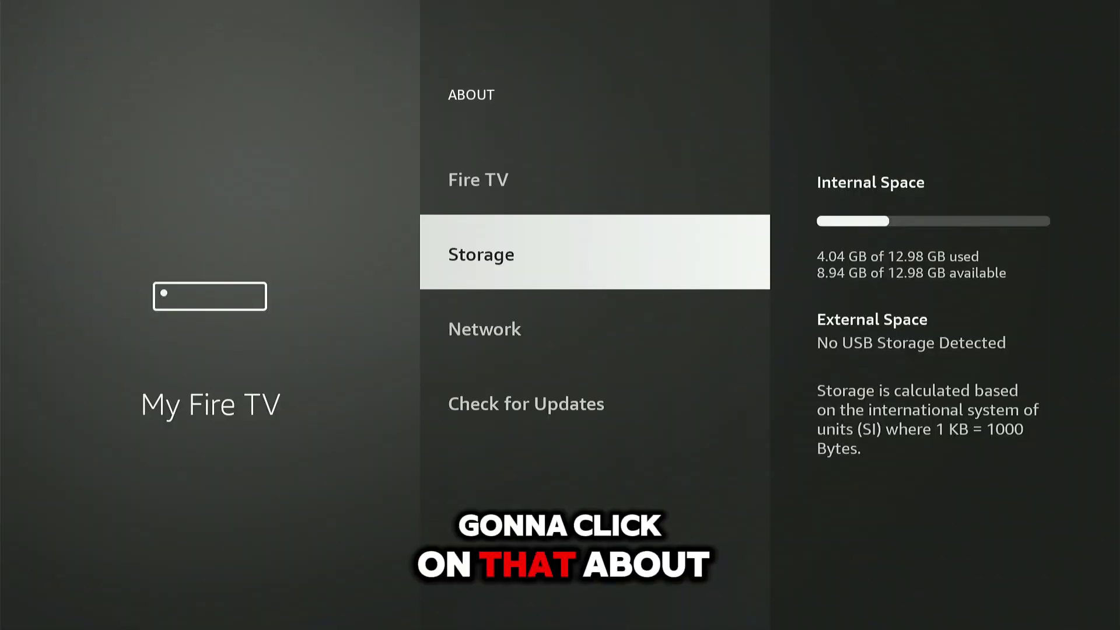
key("Escape")
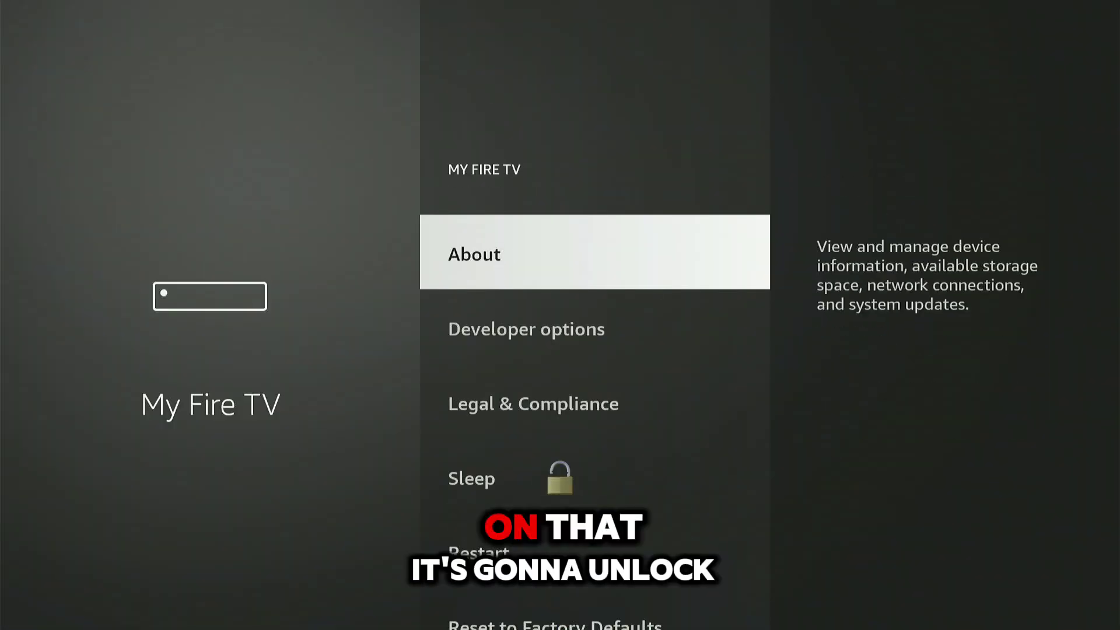
Check under Developer options > Install unknown apps that Downloader is ON.
key("Down")
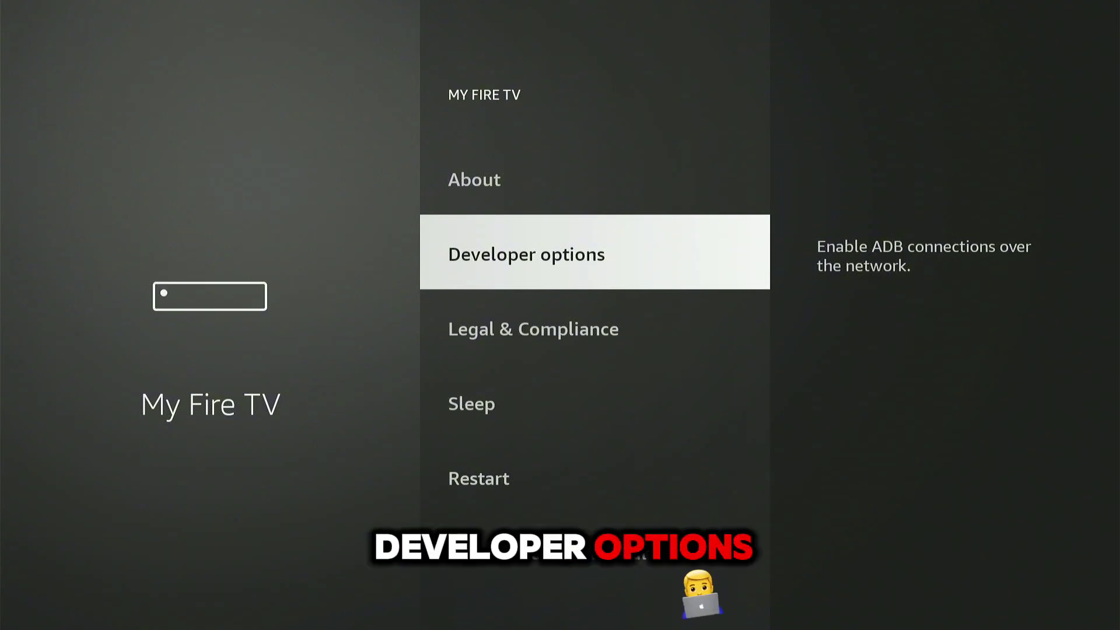
key("Return")
key("Down")
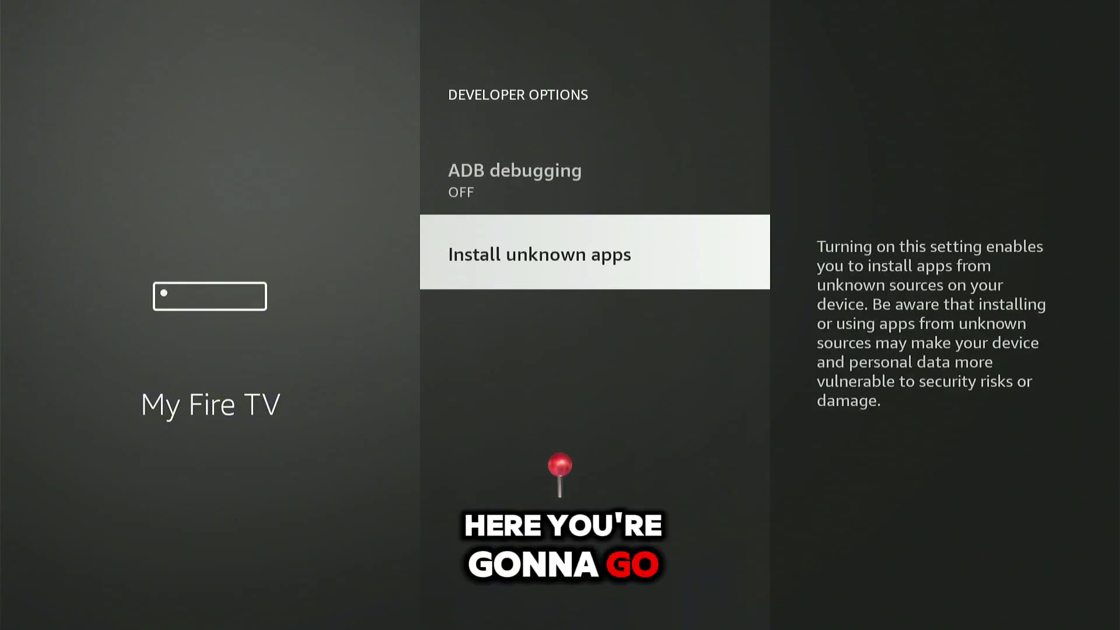
key("Return")
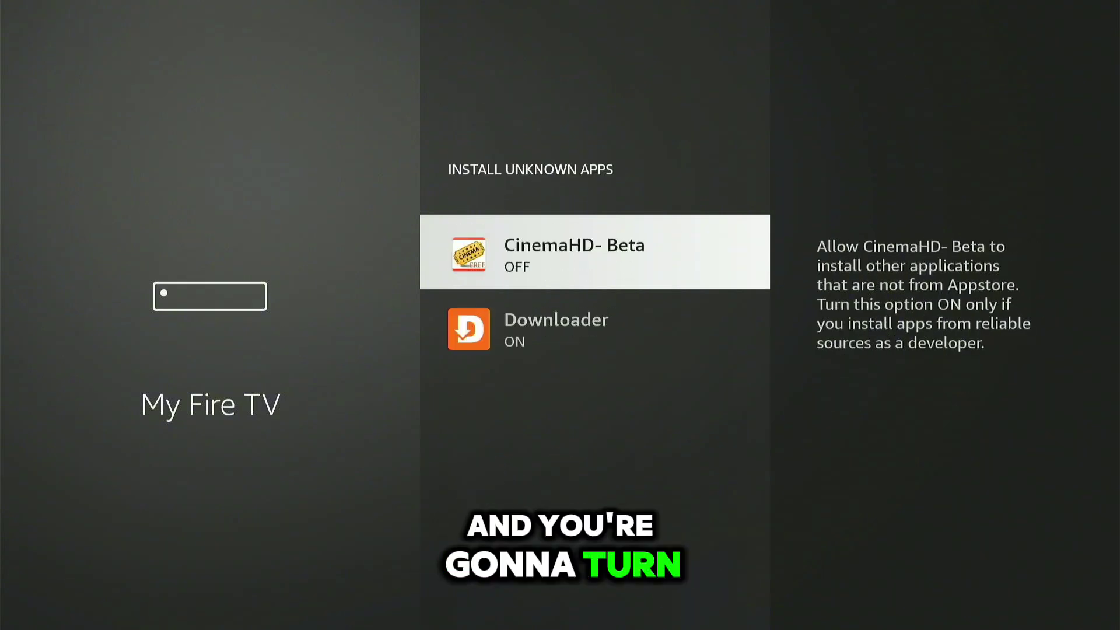
key("Down")
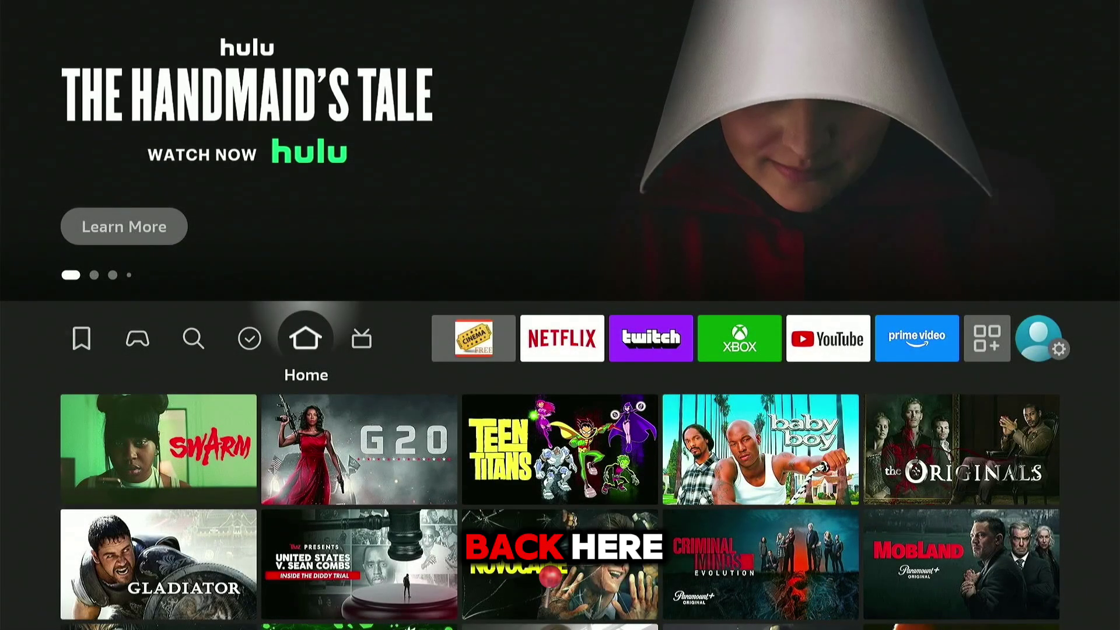
Search Find for 'D' and open the Downloader app.
key("Down")
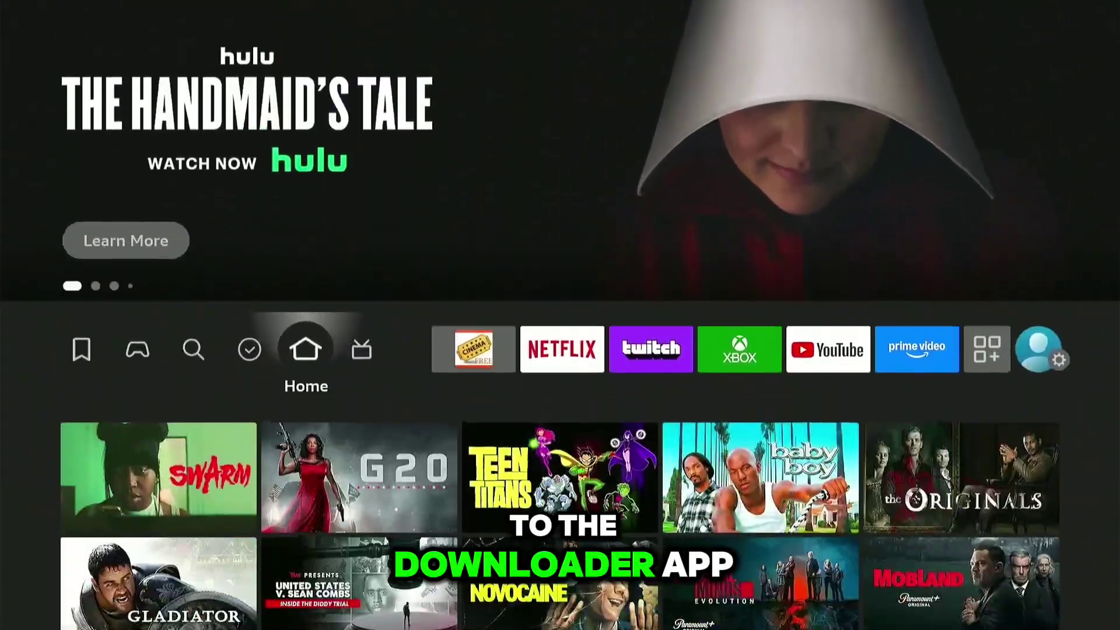
key("Left")
key("Left")
key("Down")
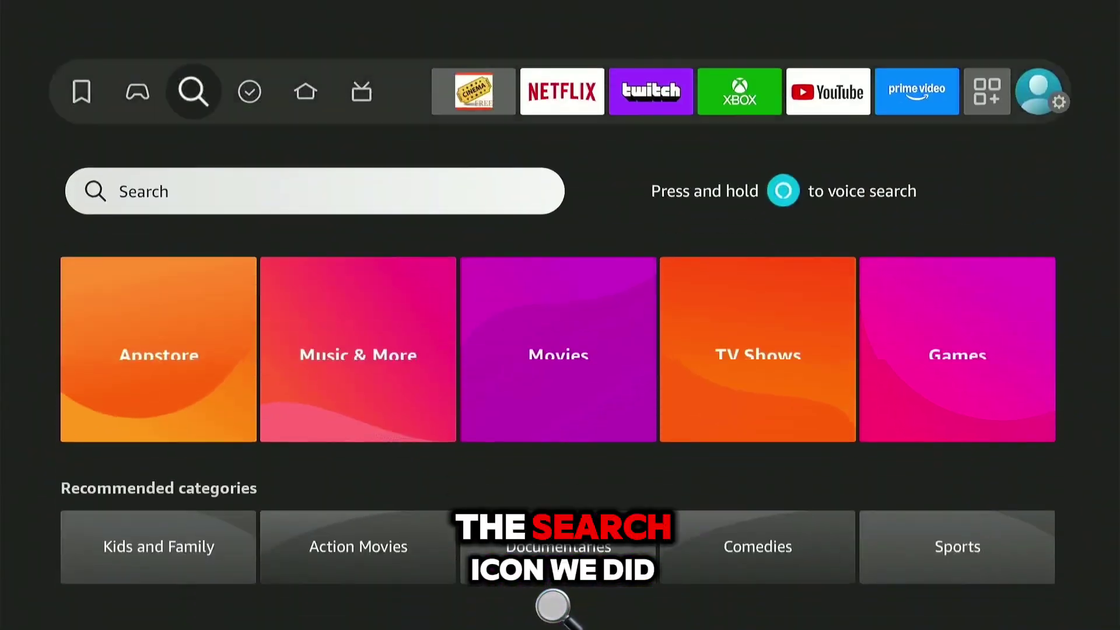
key("Return")
key("Down")
key("Right")
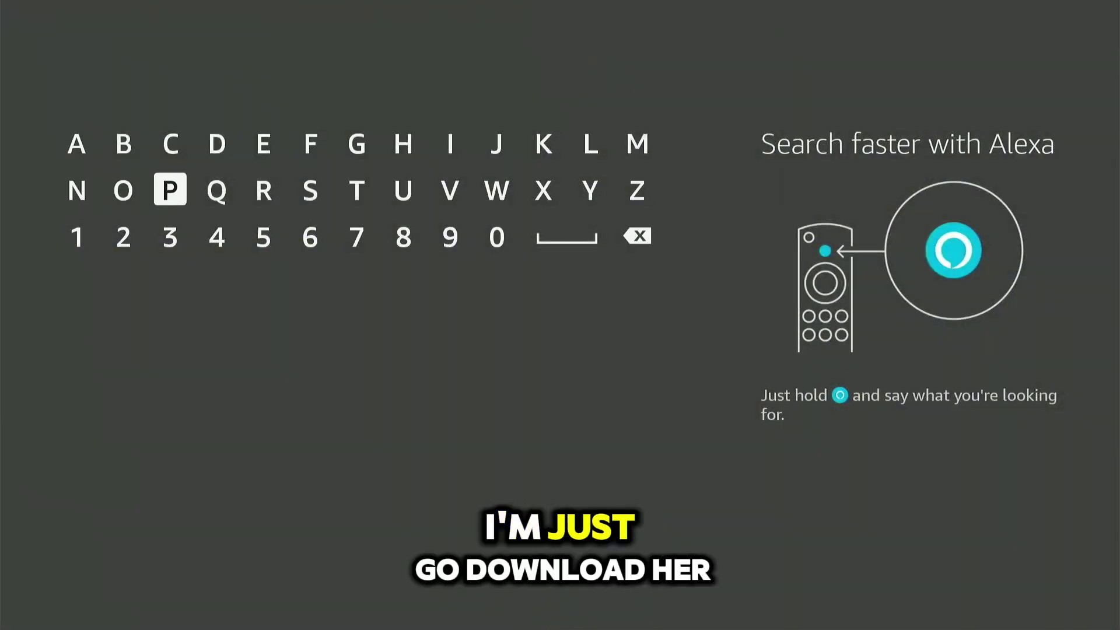
key("Right")
key("Up")
key("Return")
key("Down")
key("Down")
key("Down")
key("Down")
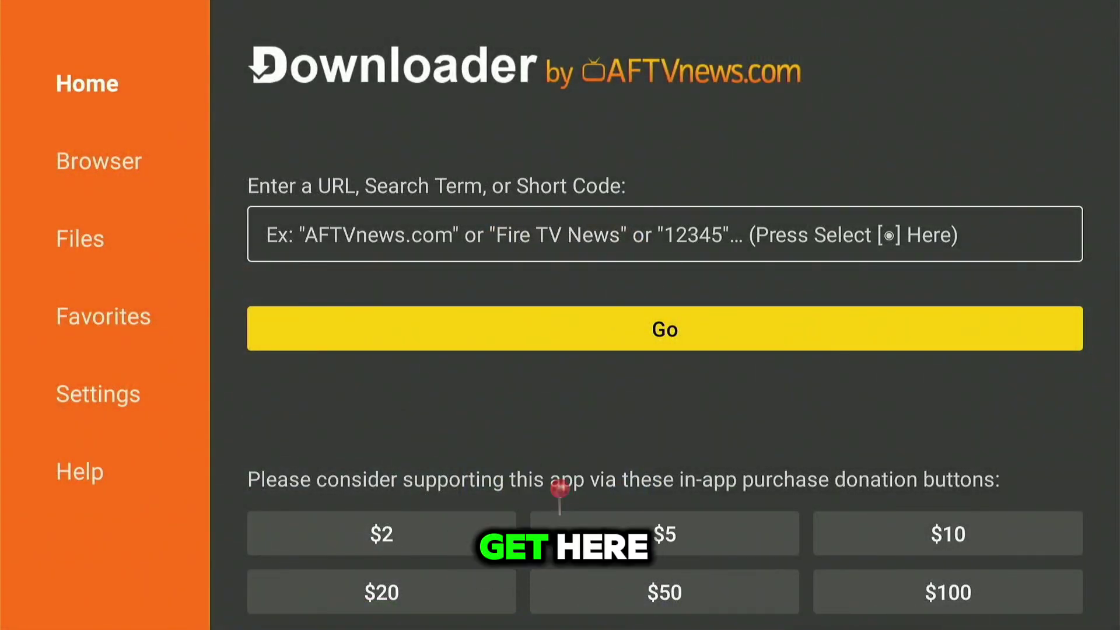
Enter the code 5288277 in Downloader's URL box and select Go.
key("Down")
key("Up")
key("Up")
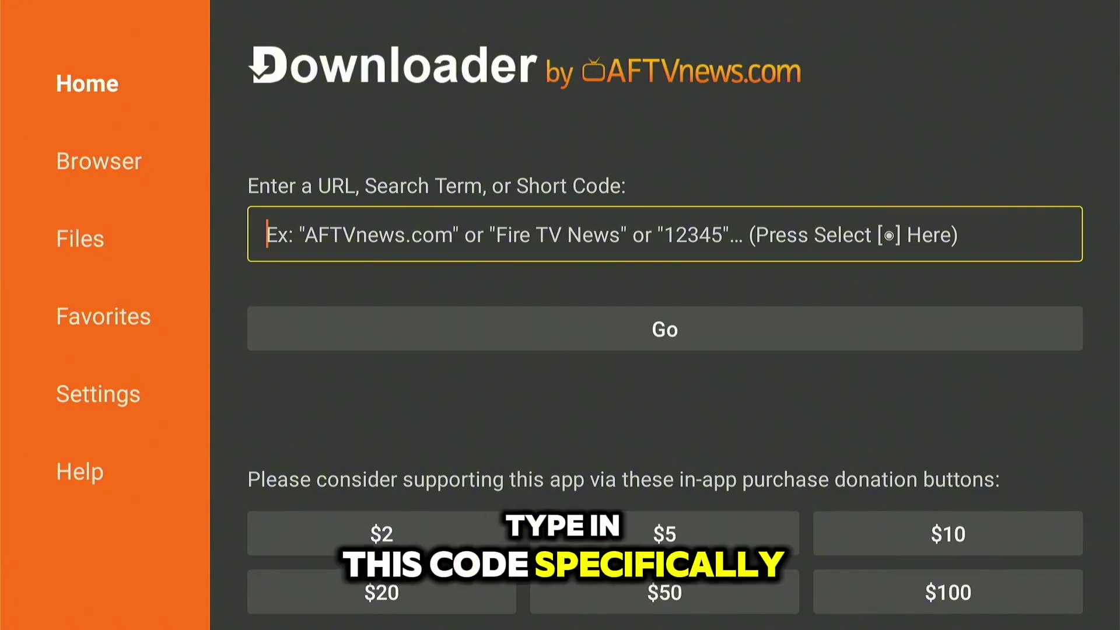
key("Return")
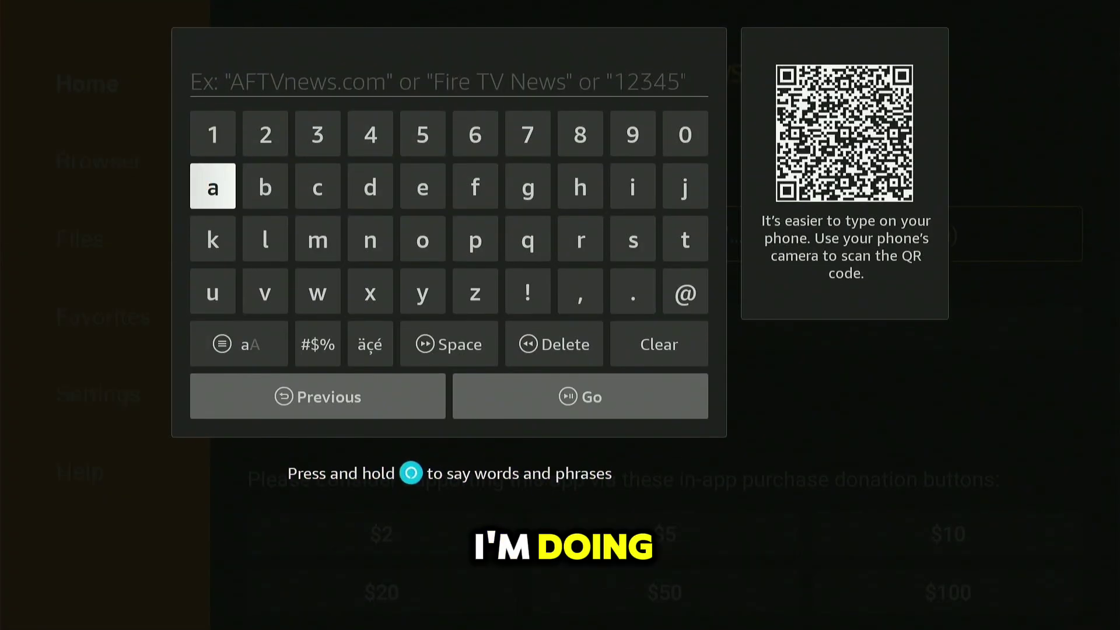
key("Up")
key("Right")
key("Right")
key("Right")
key("Right")
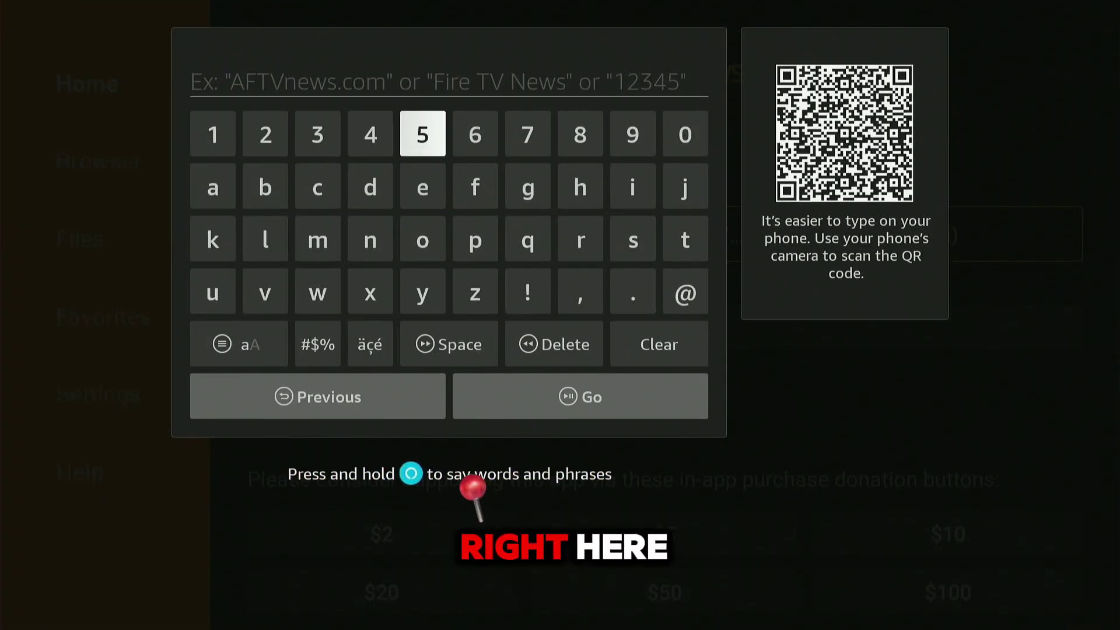
key("Return")
key("Left")
key("Left")
key("Left")
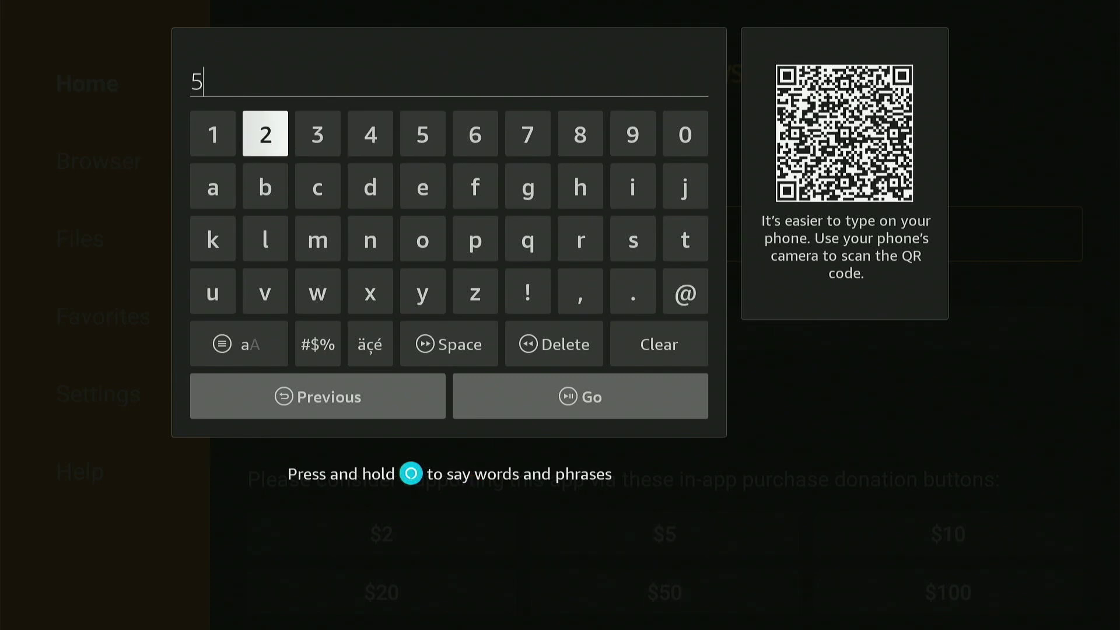
key("Right")
key("Right")
key("Right")
key("Right")
key("Right")
key("Right")
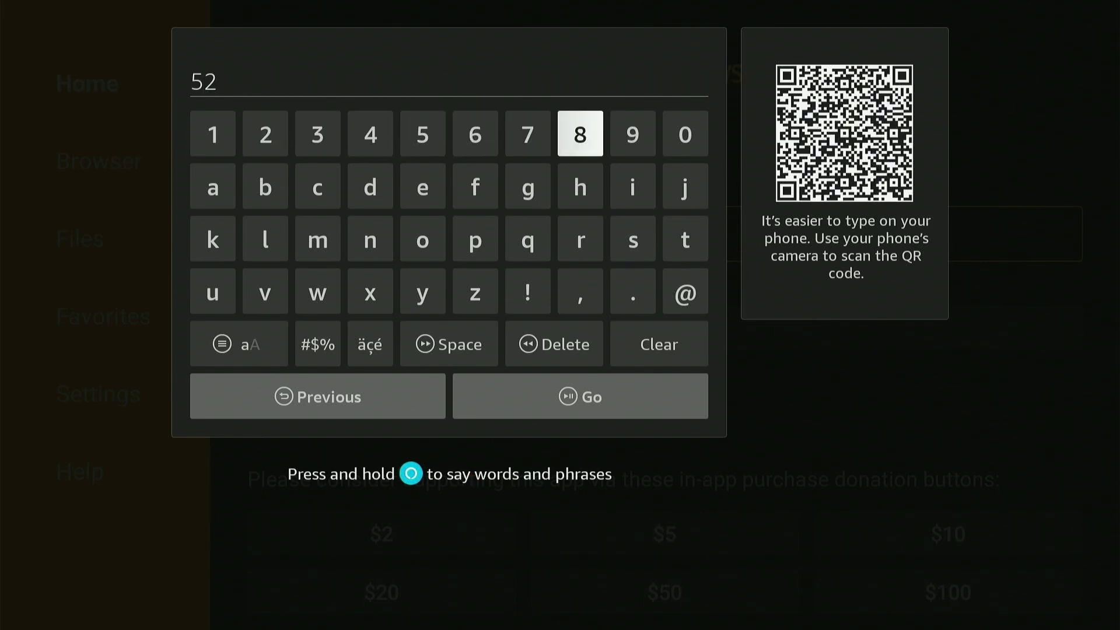
key("Left")
key("Left")
key("Left")
key("Left")
key("Left")
key("Left")
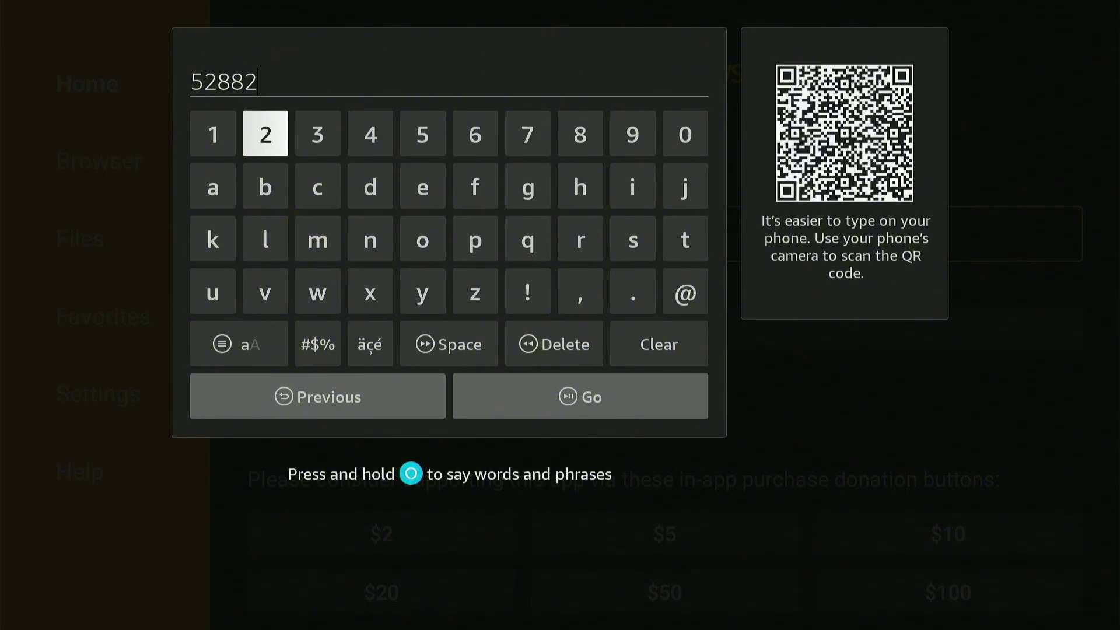
key("Right")
key("Right")
key("Right")
key("Right")
key("Right")
key("Return")
key("Down")
key("Down")
key("Down")
key("Down")
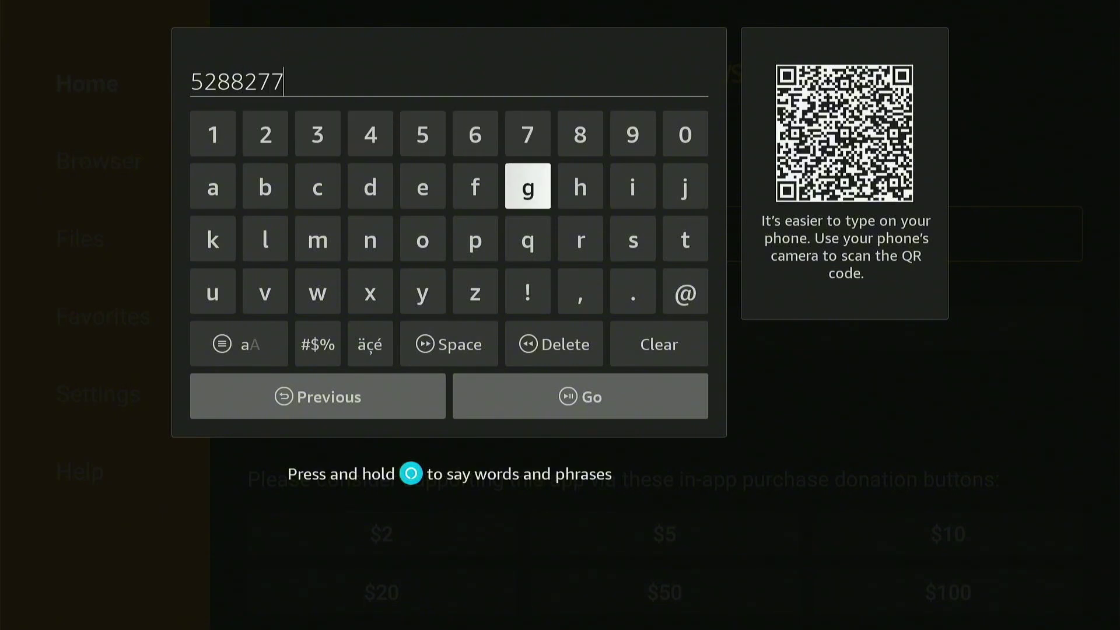
key("Return")
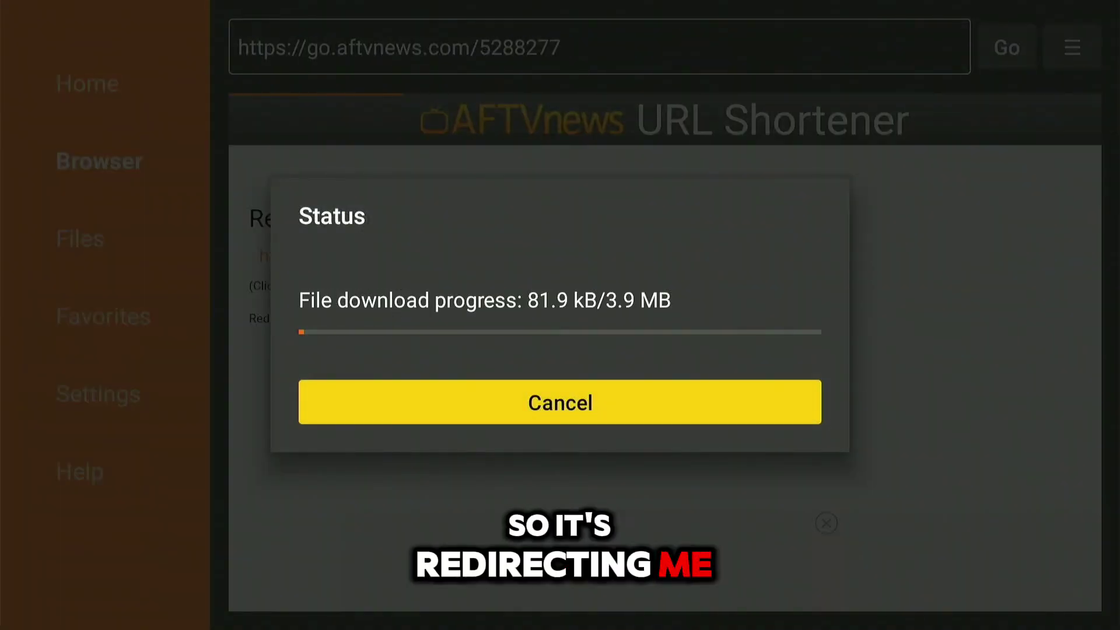
Install the downloaded Unlinked app and finish with Done.
key("Return")
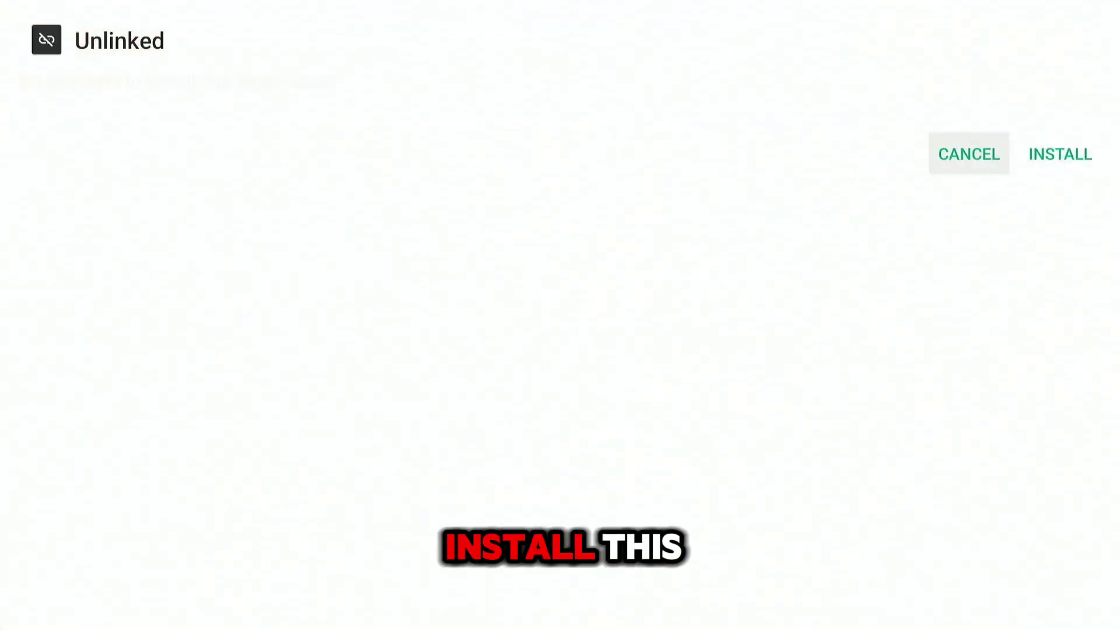
key("Right")
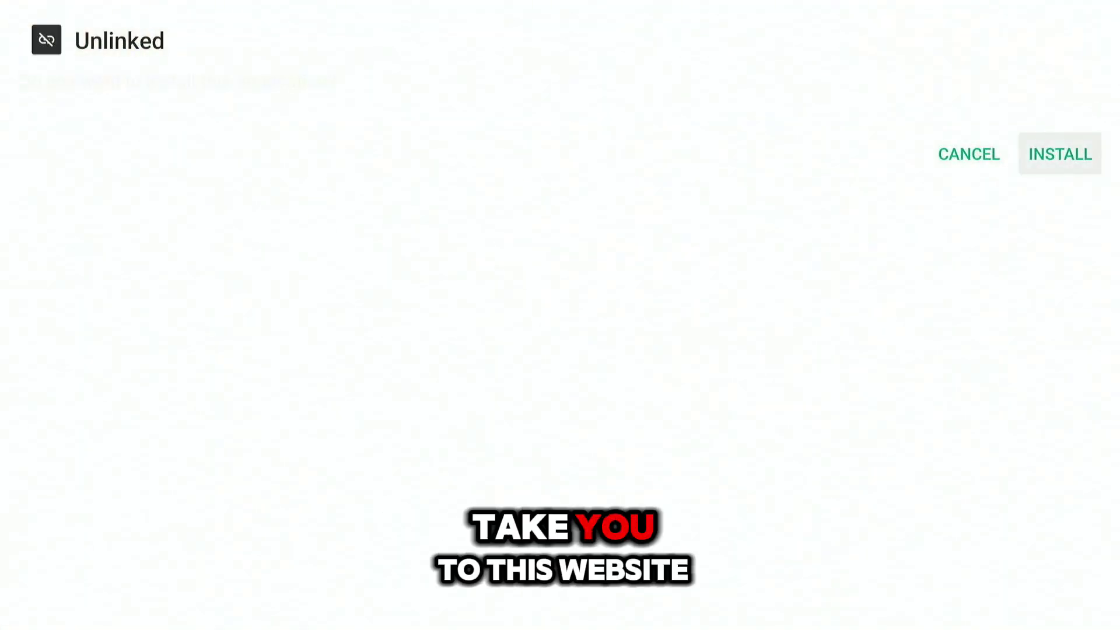
key("Return")
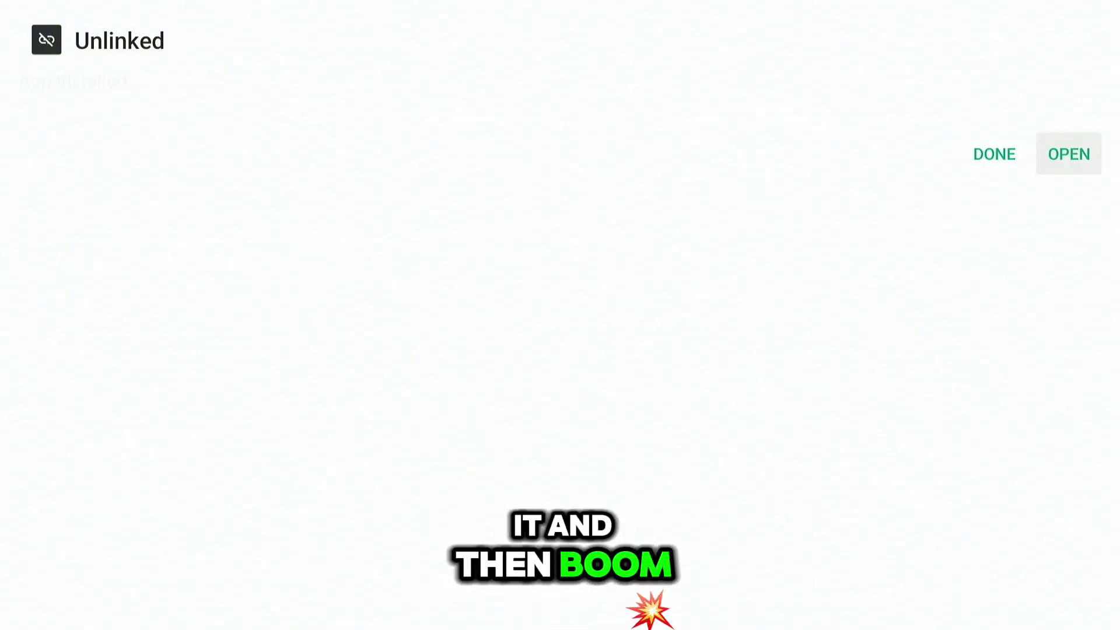
key("Left")
key("Return")
Delete the leftover android.apk file and confirm the deletion.
key("Right")
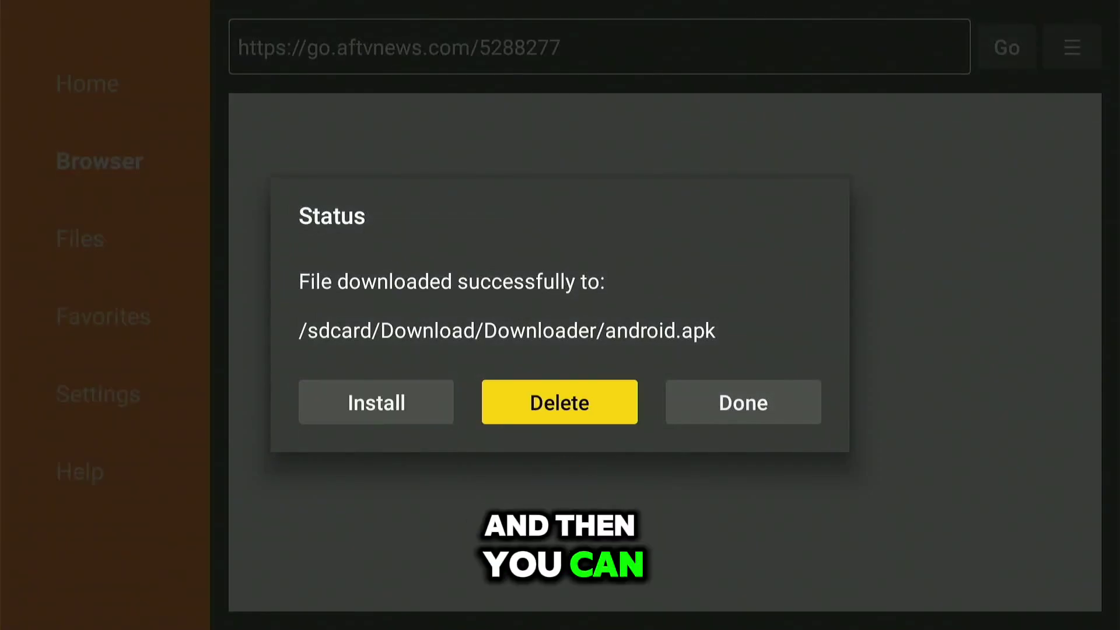
key("Return")
key("Left")
key("Return")
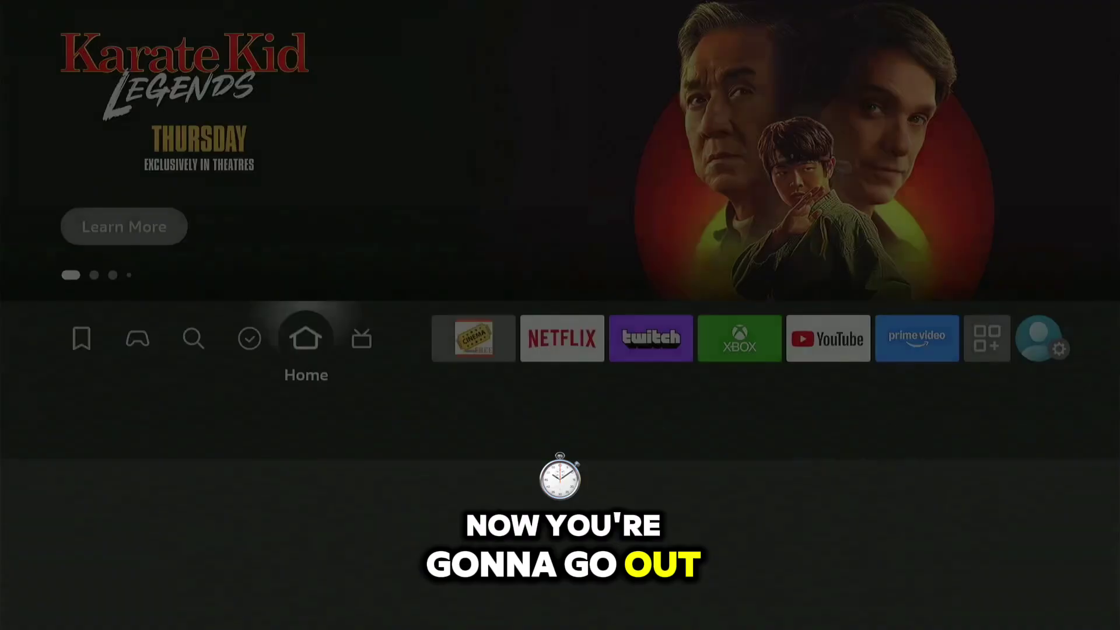
Turn Unlinked ON in Developer options' Install unknown apps list.
key("Right")
key("Right")
key("Right")
key("Right")
key("Right")
key("Right")
key("Right")
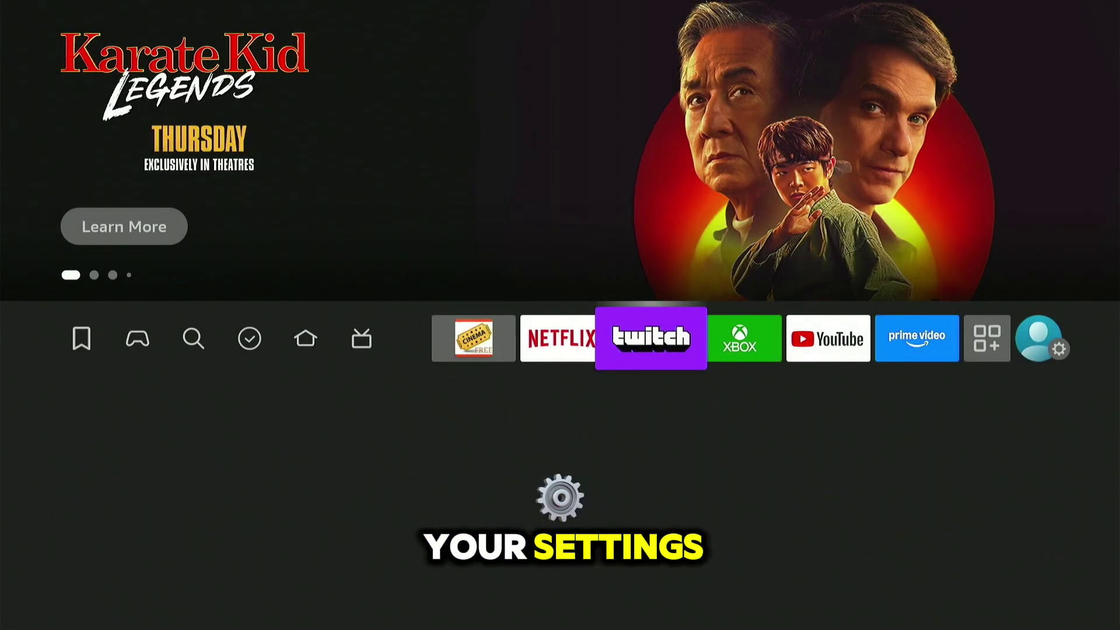
key("Right")
key("Right")
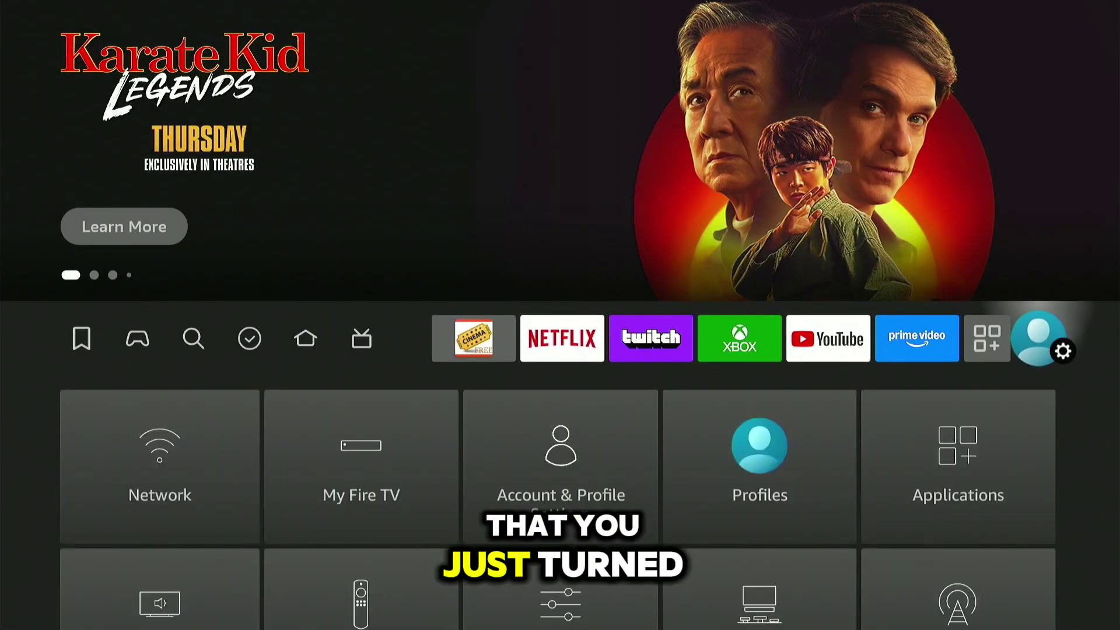
key("Down")
key("Down")
key("Right")
key("Up")
key("Return")
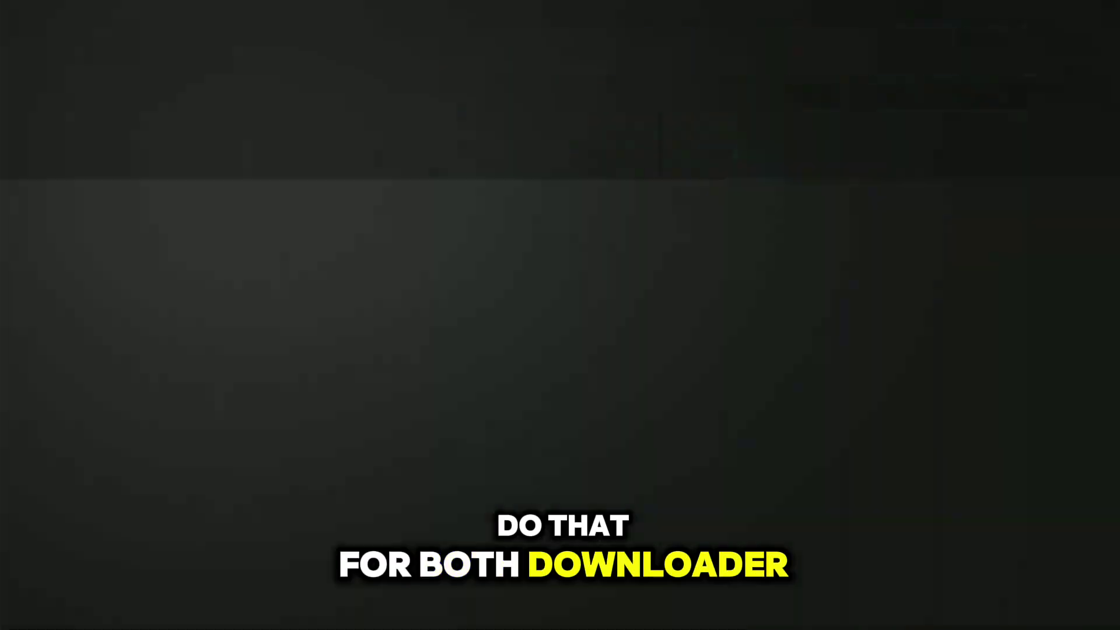
key("Down")
key("Return")
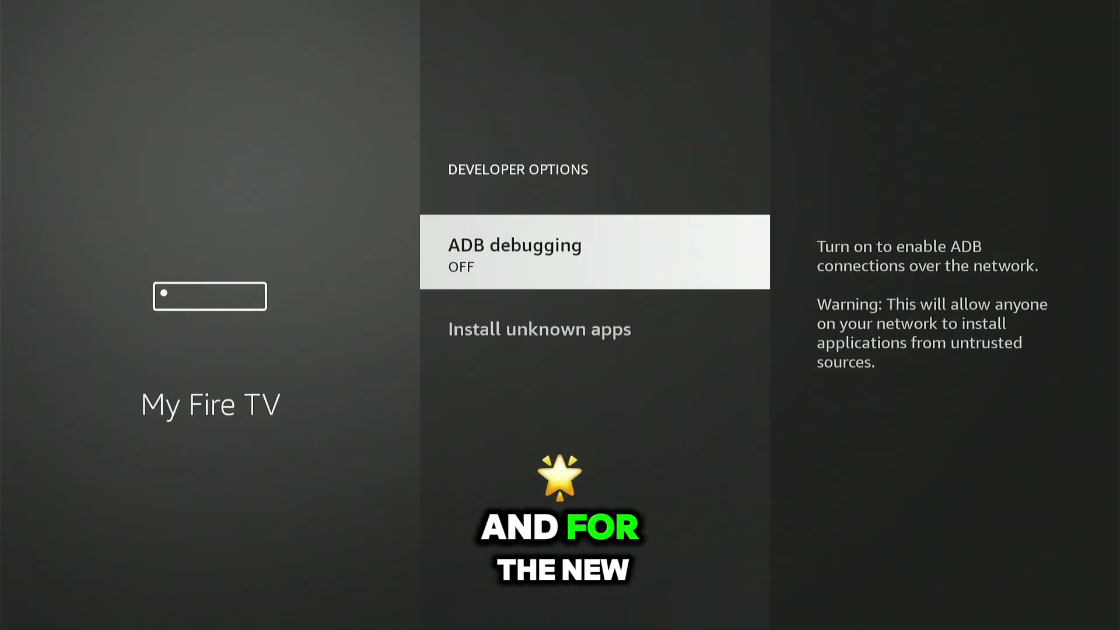
key("Down")
key("Return")
key("Down")
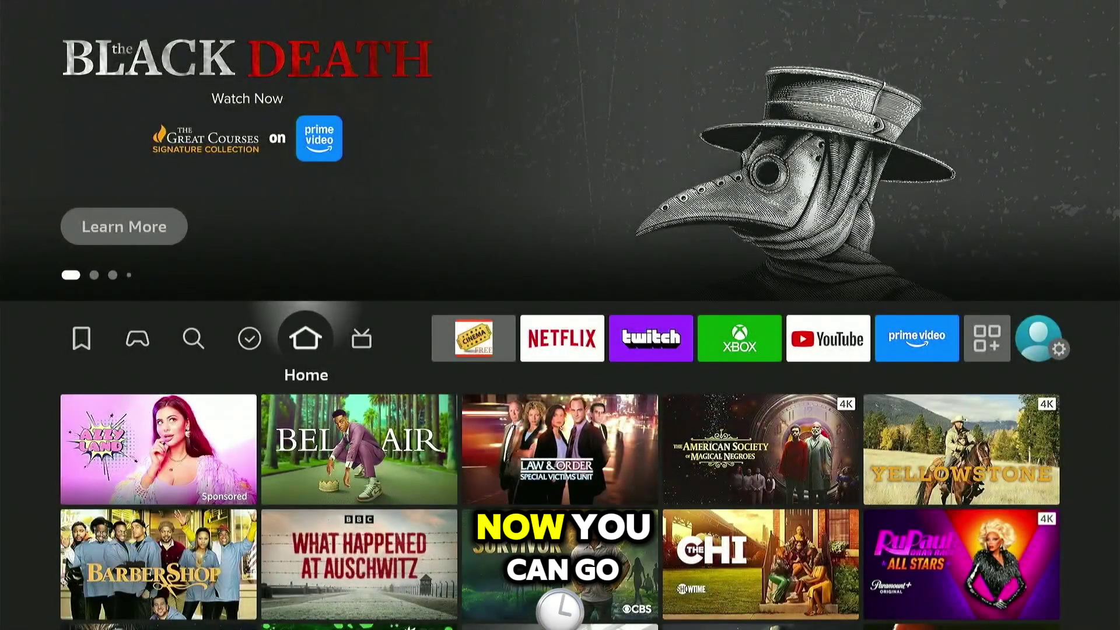
Open the full Your Apps & Channels list from the home screen.
key("Home")
key("Right")
key("Right")
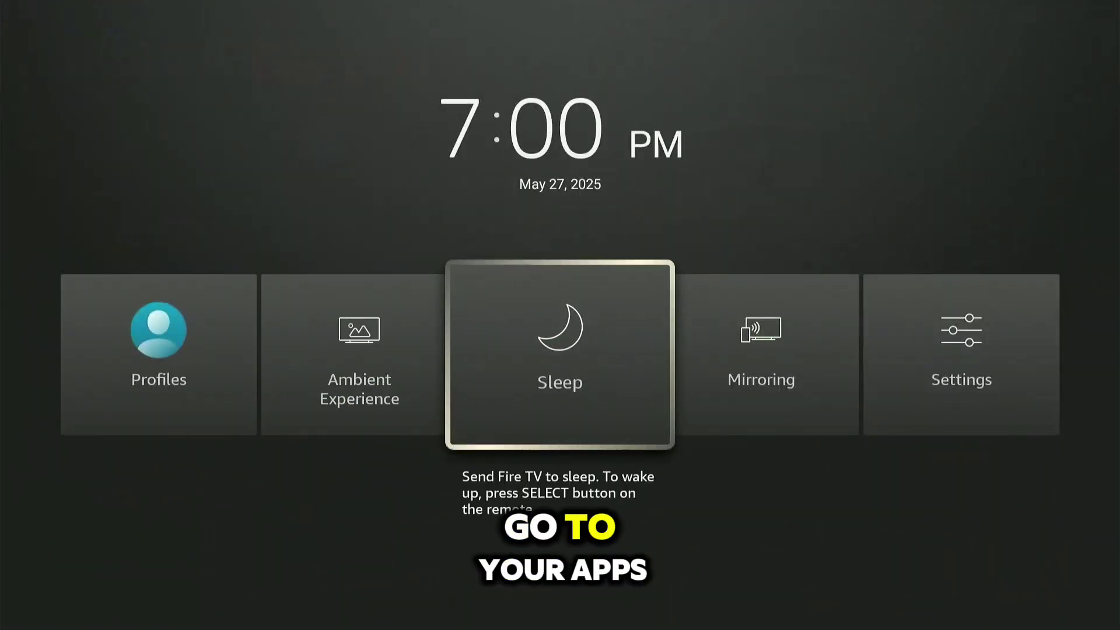
key("Escape")
key("Right")
key("Right")
key("Right")
key("Right")
key("Right")
key("Right")
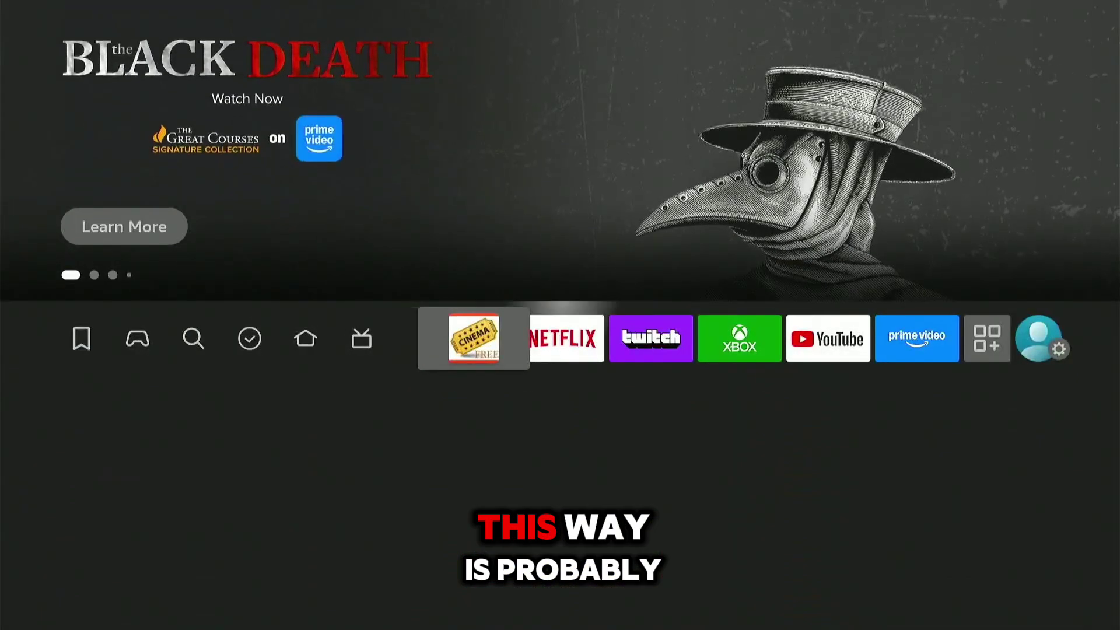
key("Right")
key("Right")
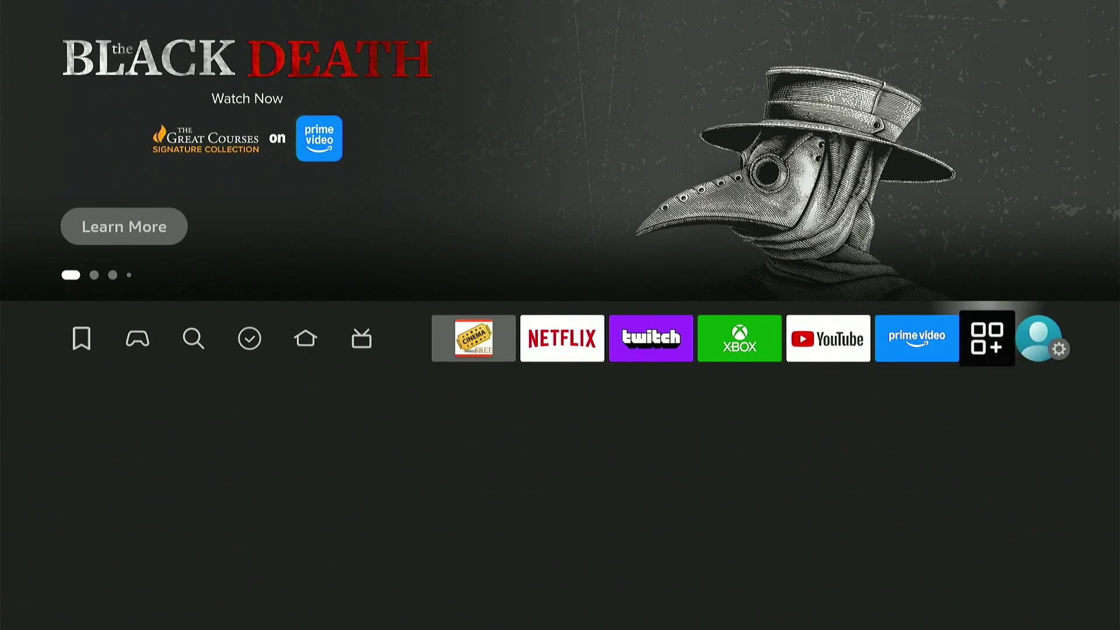
key("Return")
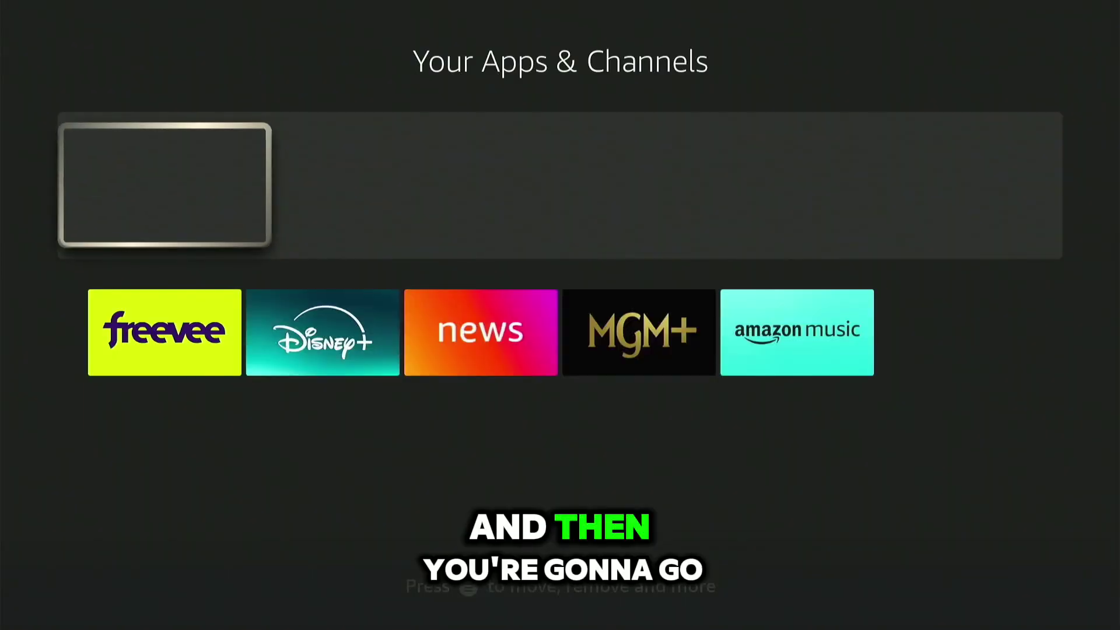
Launch Unlinked, choose New library and bring up the code keyboard.
key("Down")
key("Down")
key("Down")
key("Down")
key("Down")
key("Down")
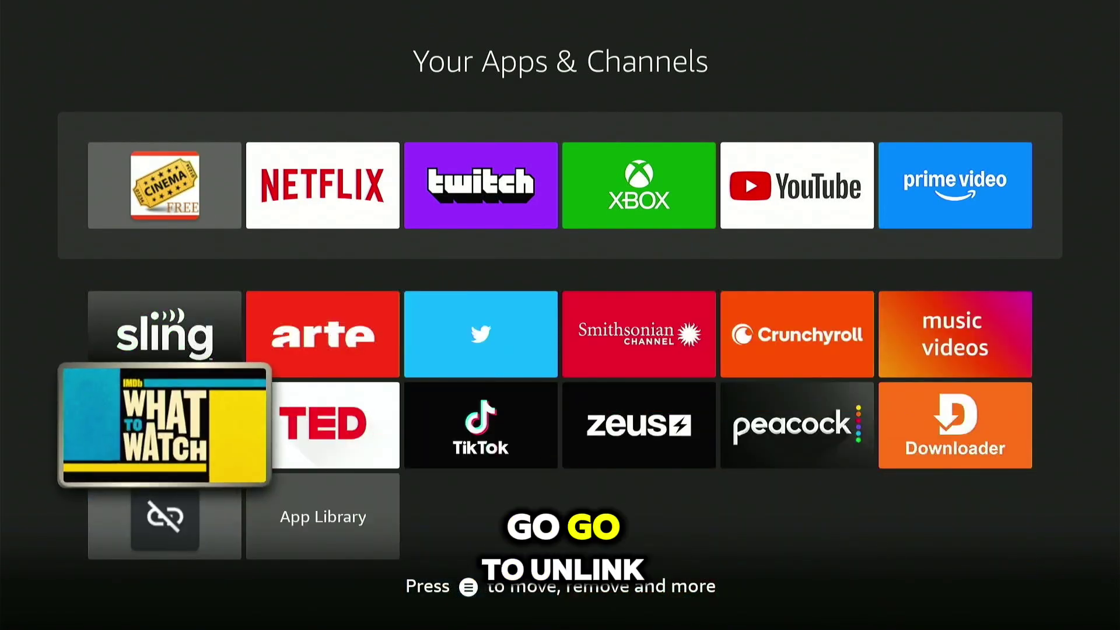
key("Down")
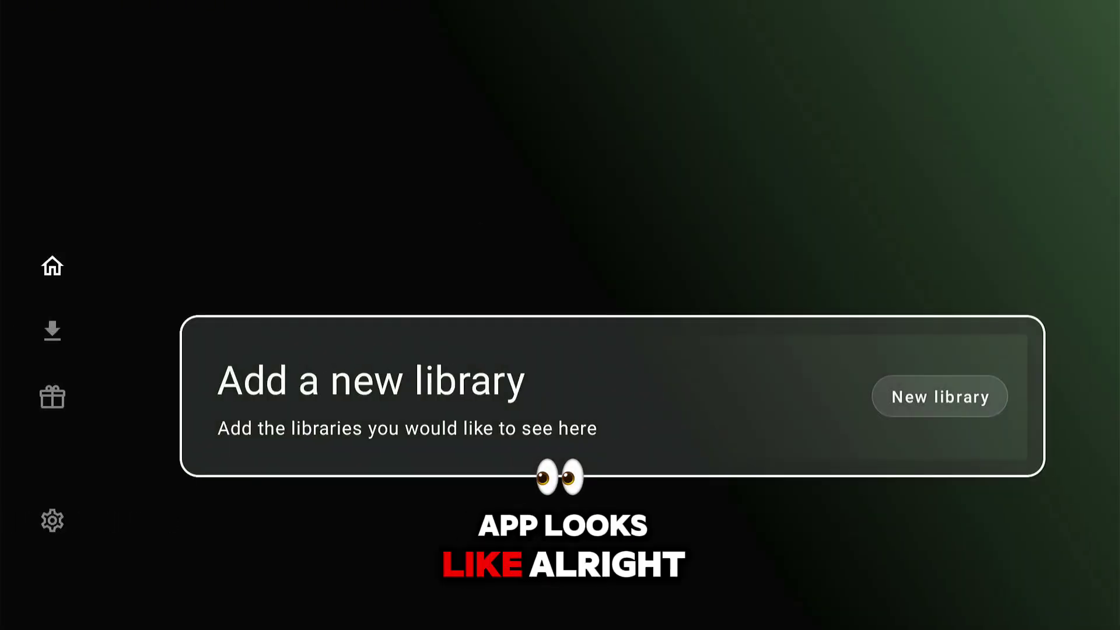
key("Return")
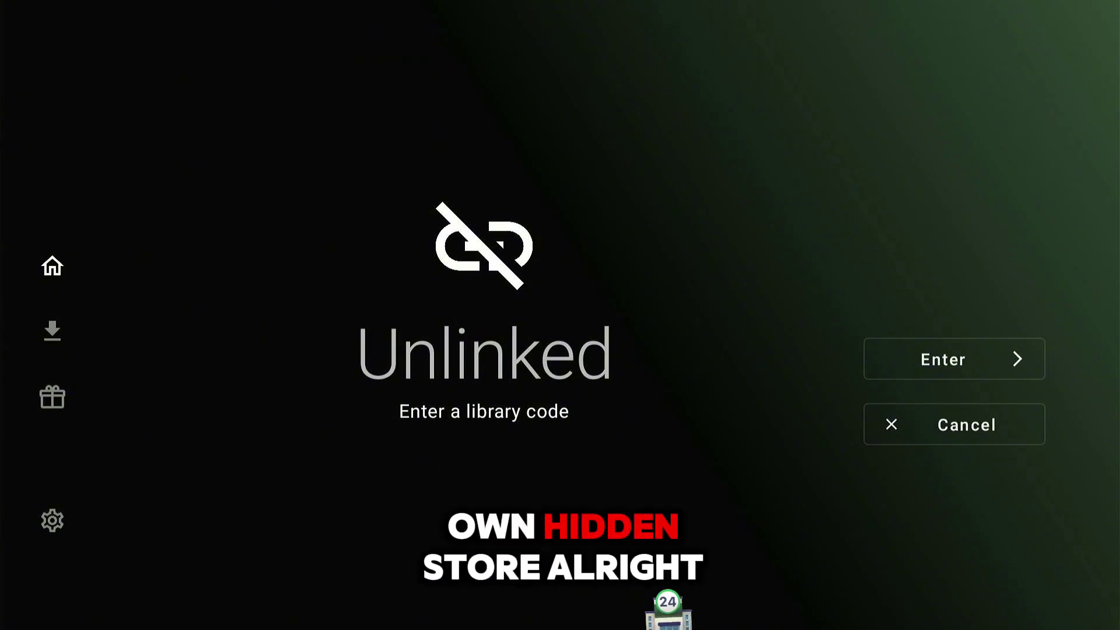
key("Return")
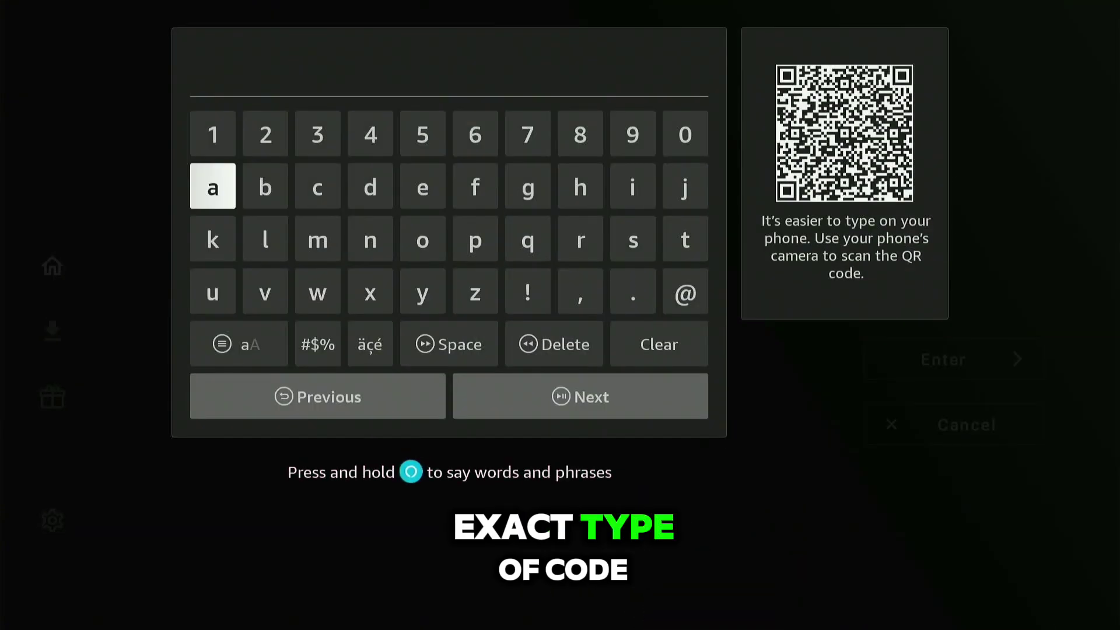
Switch to uppercase and enter 'F' as the library code's first letter.
key("Down")
key("Right")
key("Right")
key("Right")
key("Right")
key("Down")
key("Down")
key("Left")
key("Left")
key("Left")
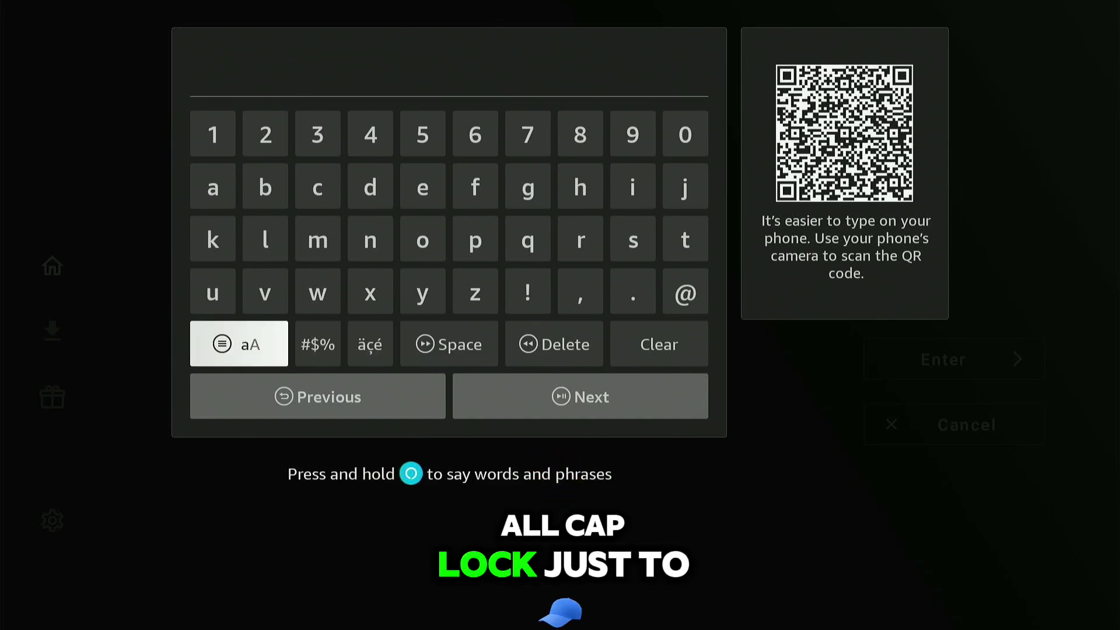
key("Return")
key("Return")
key("Return")
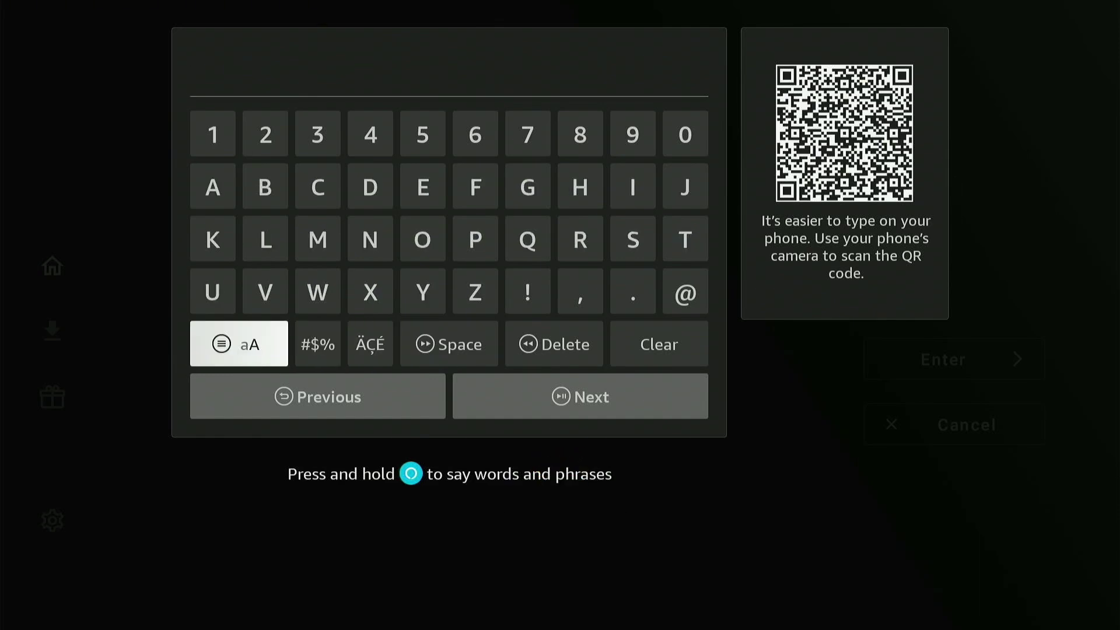
key("Up")
key("Up")
key("Right")
key("Right")
key("Up")
key("Right")
key("Right")
key("Right")
key("Return")
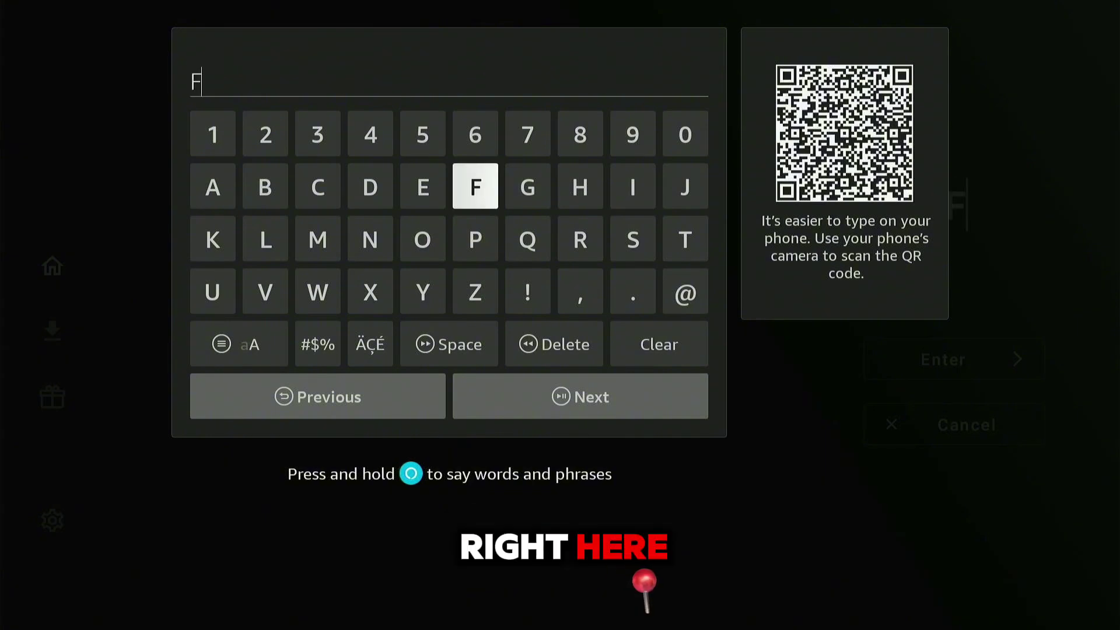
key("Left")
Switch to lowercase and add 'ire' to spell 'Fire'.
key("Down")
key("Down")
key("Left")
key("Left")
key("Left")
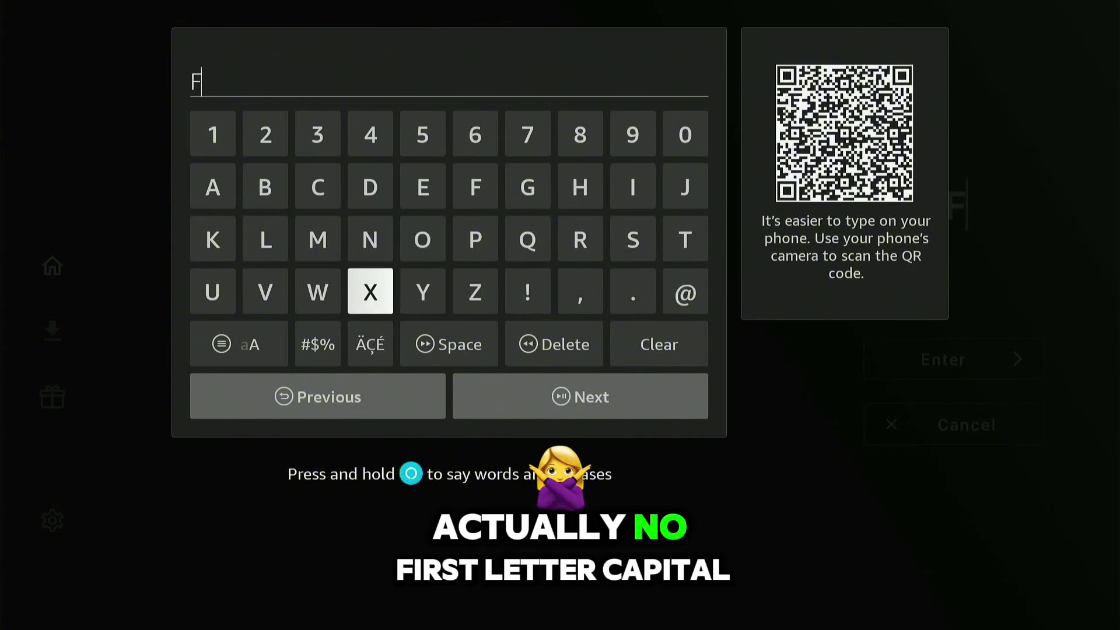
key("Down")
key("Return")
key("Up")
key("Up")
key("Up")
key("Right")
key("Right")
key("Right")
key("Right")
key("Right")
key("Right")
key("Right")
key("Right")
key("Return")
key("Left")
key("Left")
key("Down")
key("Right")
key("Return")
key("Left")
key("Left")
key("Left")
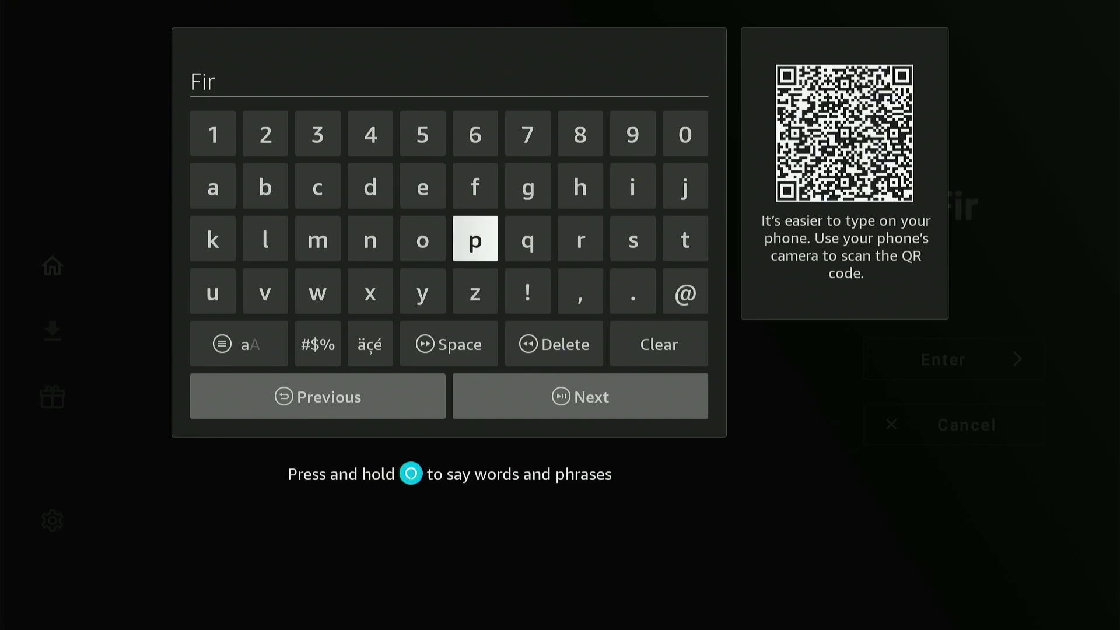
key("Up")
key("Return")
key("Down")
Add 'tvguru' to complete the library code 'Firetvguru'.
key("Right")
key("Right")
key("Right")
key("Right")
key("Right")
key("Left")
key("Right")
key("Return")
key("Left")
key("Left")
key("Left")
key("Left")
key("Left")
key("Left")
key("Left")
key("Left")
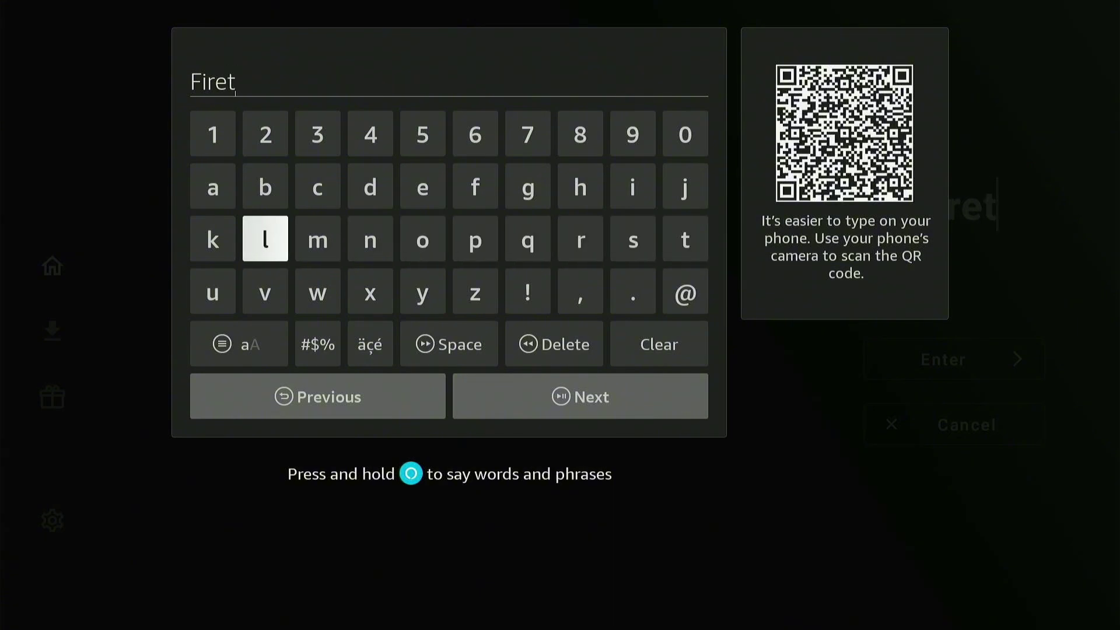
key("Down")
key("Return")
key("Up")
key("Up")
key("Right")
key("Right")
key("Right")
key("Right")
key("Right")
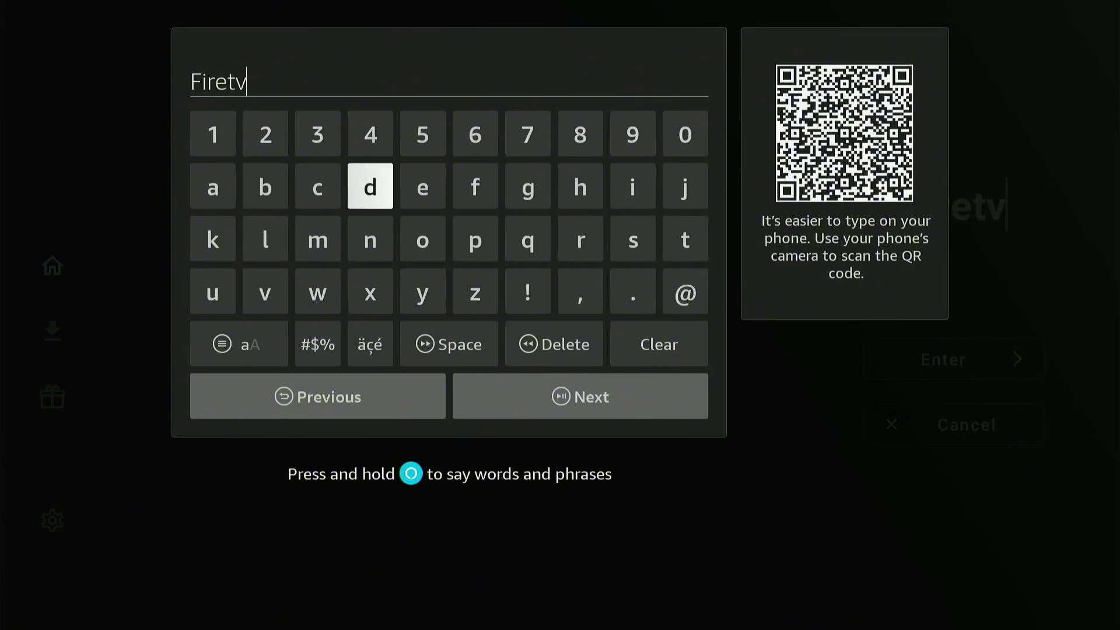
key("Return")
key("Down")
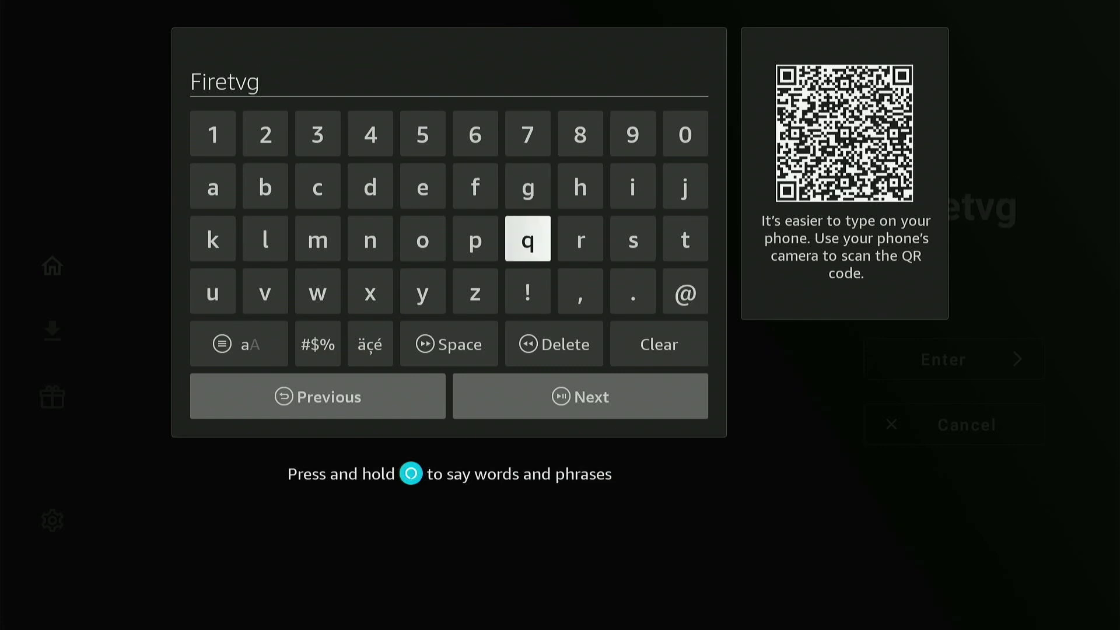
key("Left")
key("Left")
key("Left")
key("Left")
key("Left")
key("Left")
key("Down")
key("Return")
key("Up")
key("Right")
key("Right")
key("Right")
key("Right")
key("Right")
key("Right")
key("Right")
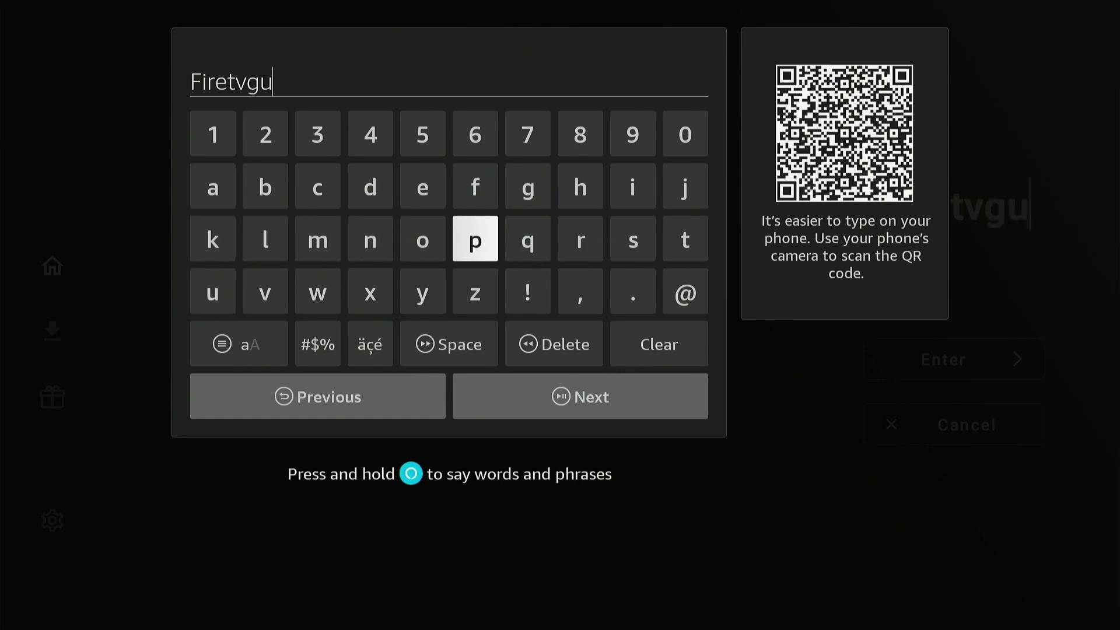
key("Return")
key("Left")
key("Left")
key("Left")
key("Left")
key("Left")
key("Left")
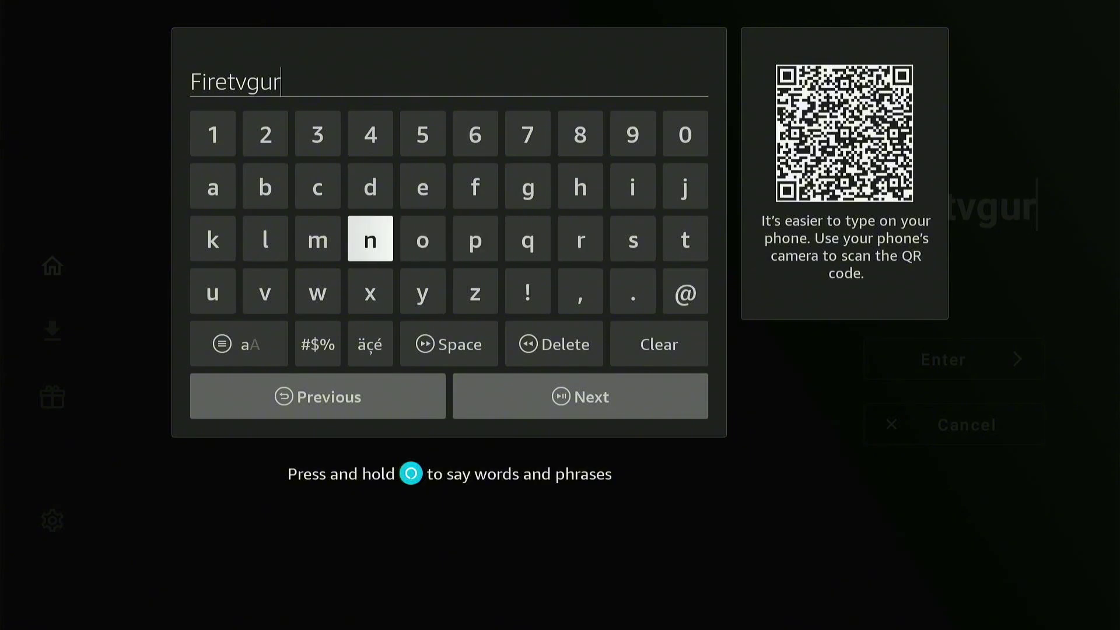
key("Left")
Confirm the Firetvguru code and enter the FIRE TV GURU file library.
key("Down")
key("Return")
key("Down")
key("Down")
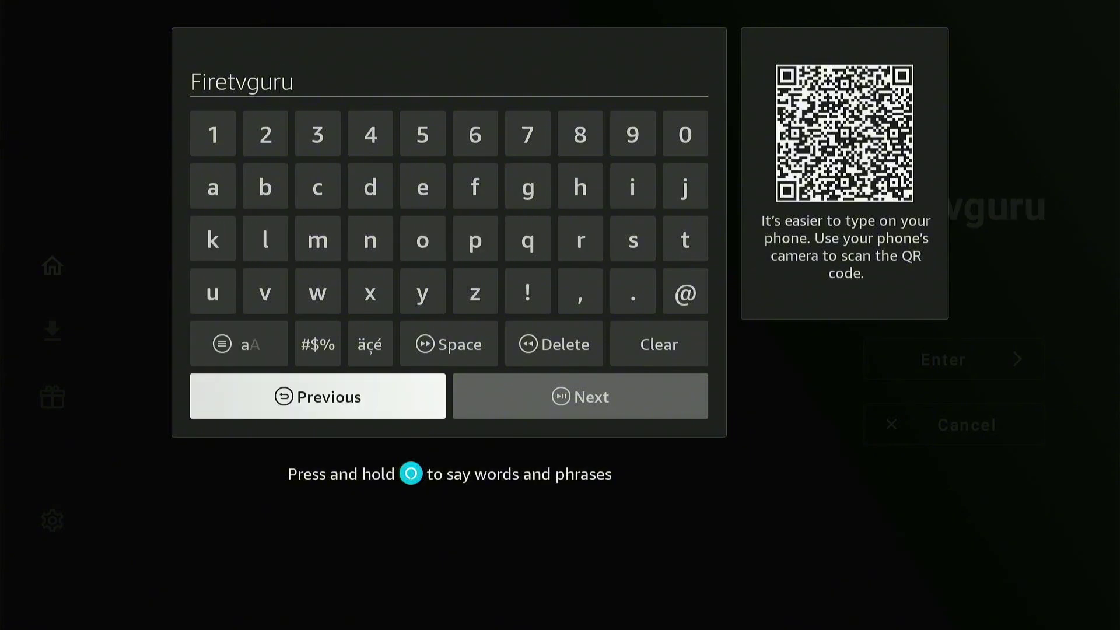
key("Right")
key("Escape")
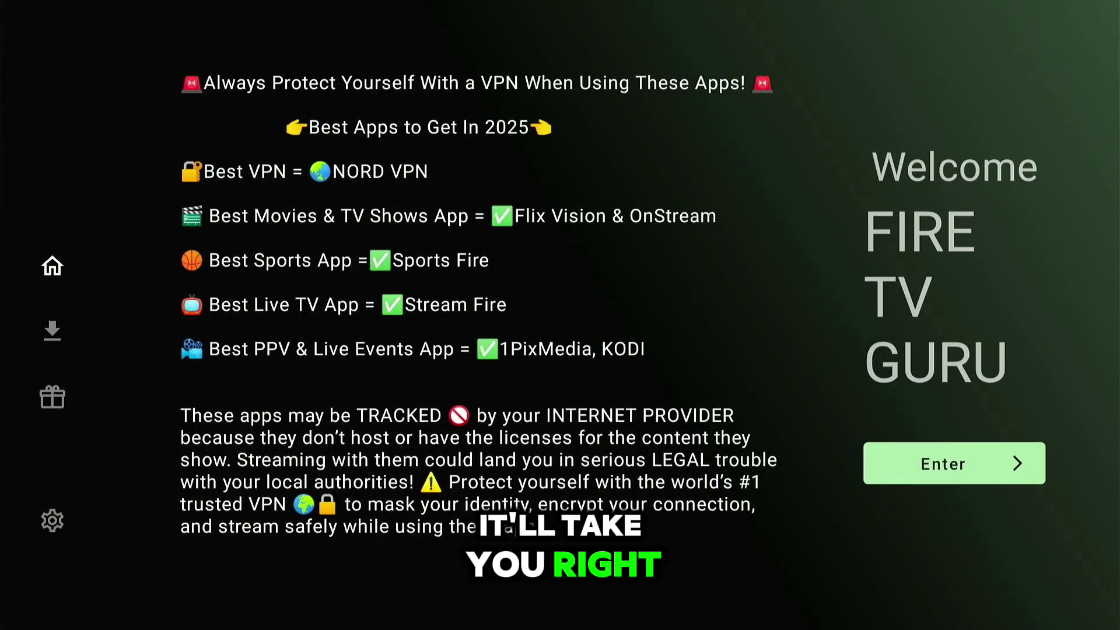
key("Left")
key("Right")
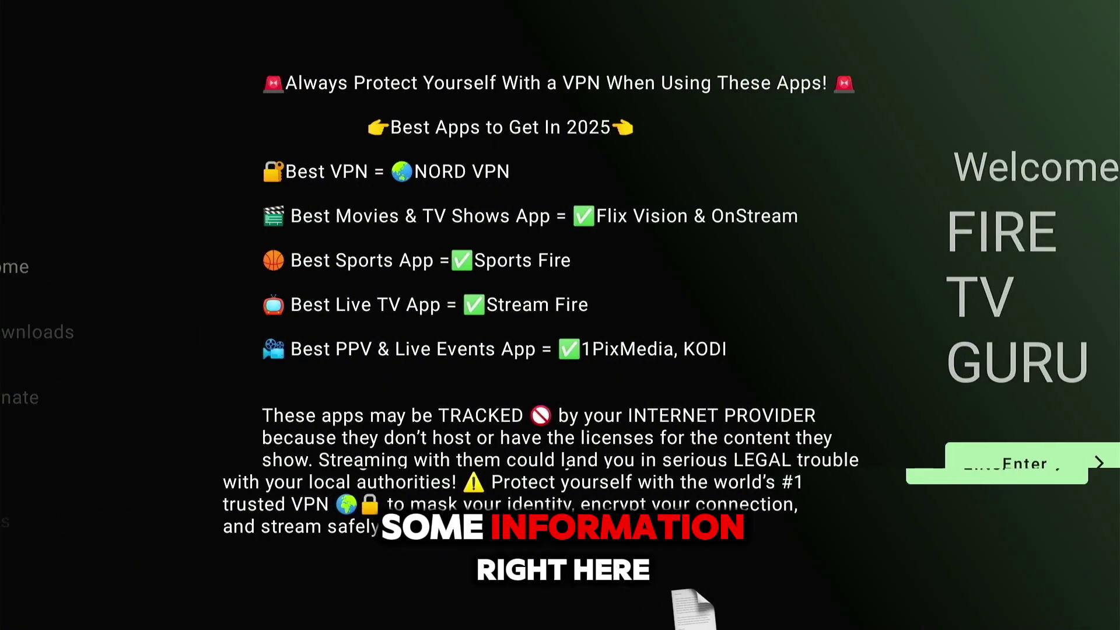
key("Return")
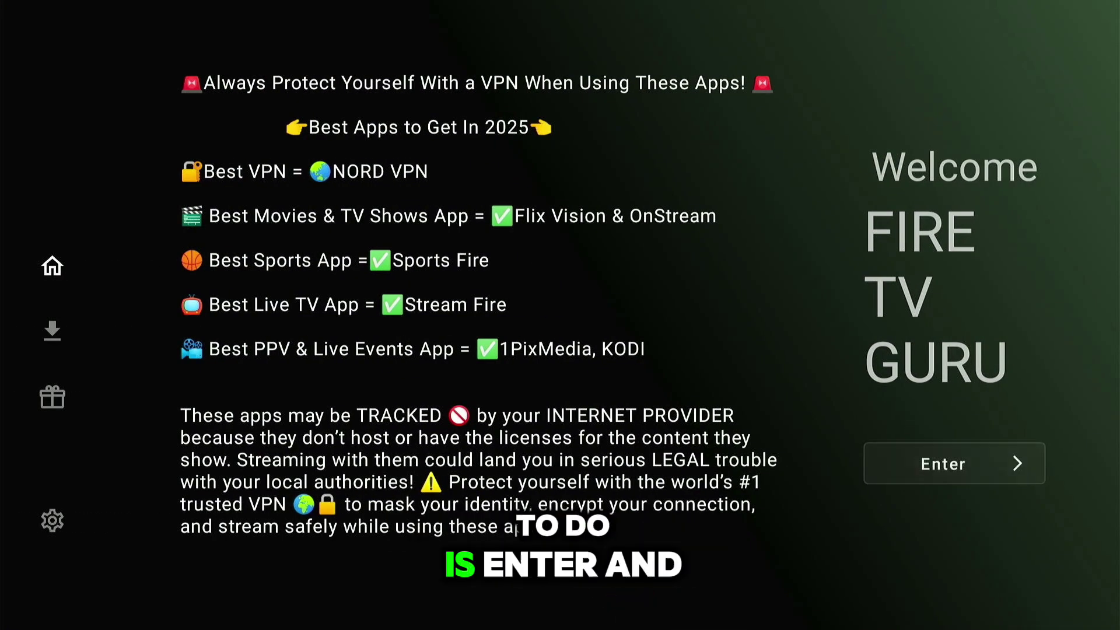
Browse the category rows from Nord VPN down to Anime, then go Home.
key("Down")
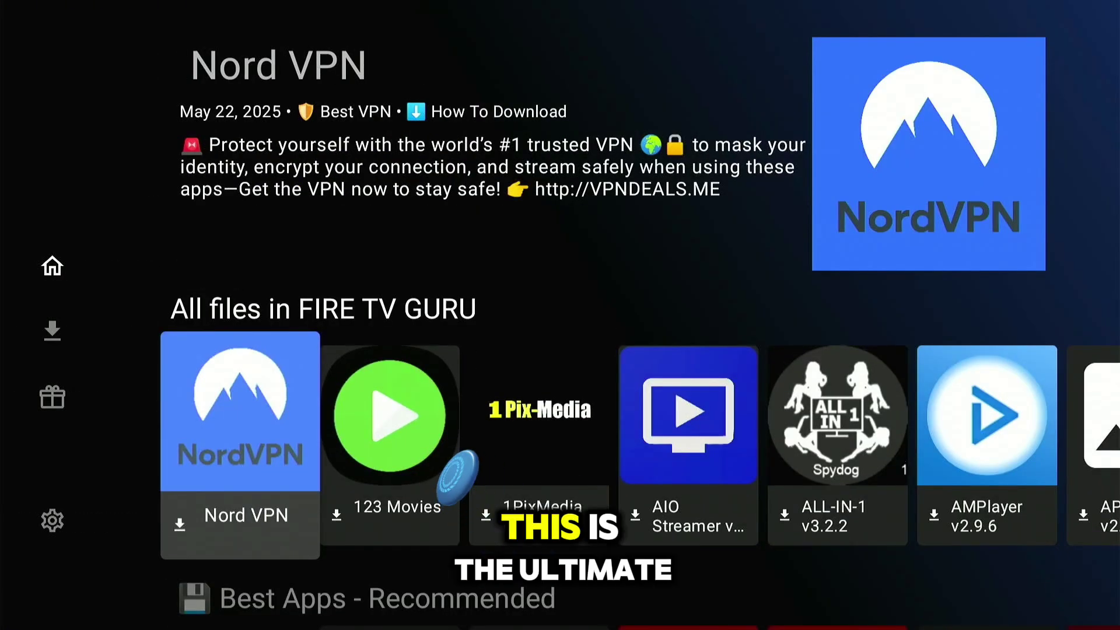
key("Down")
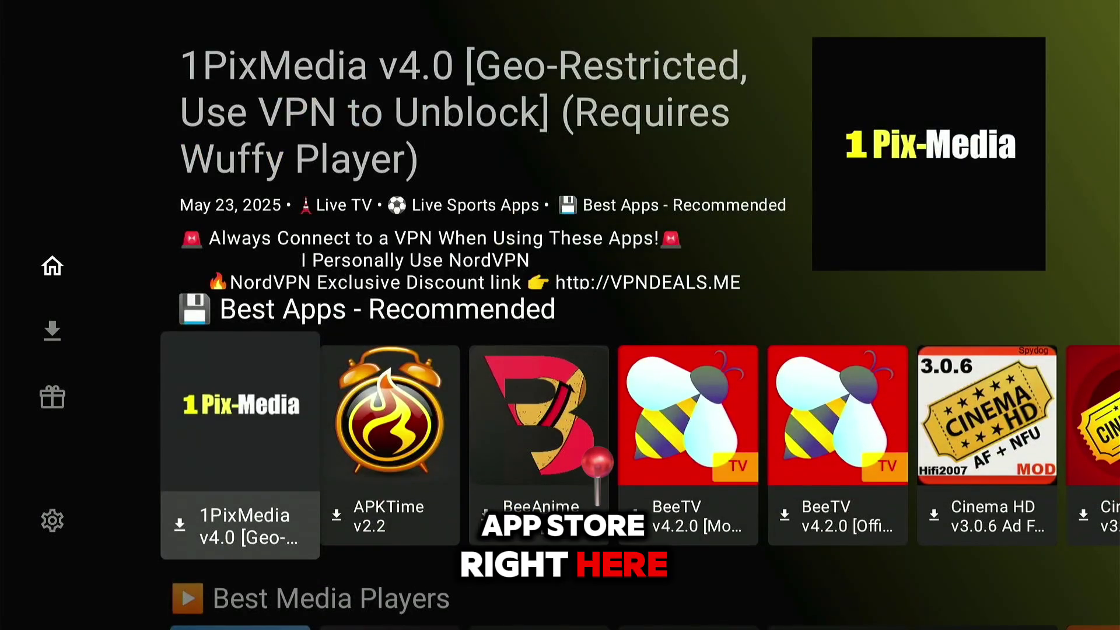
key("Down")
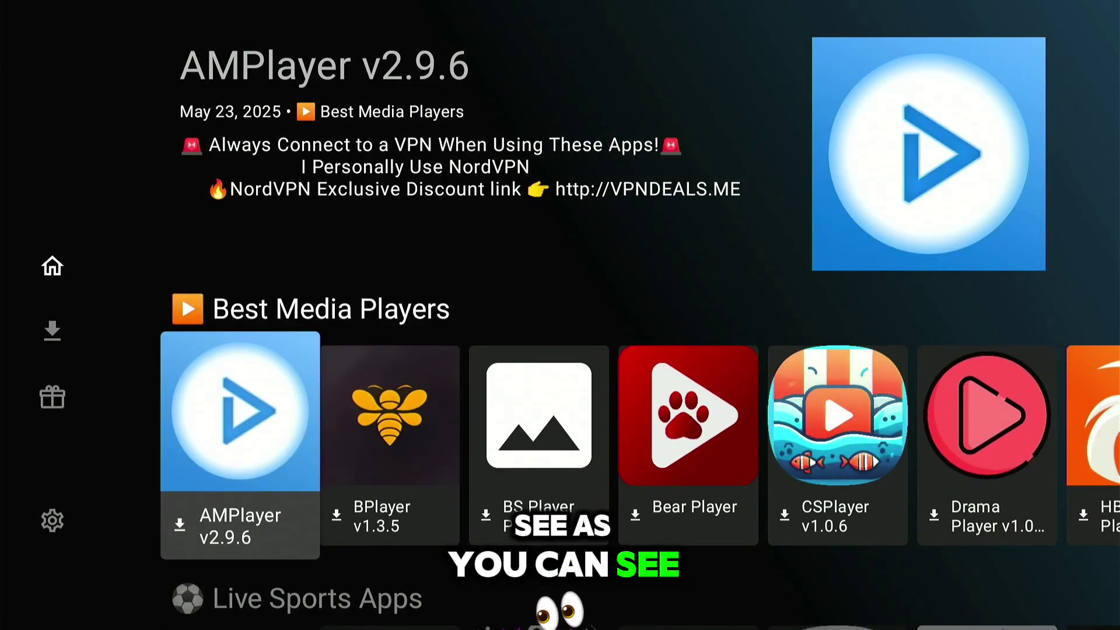
key("Down")
key("Down")
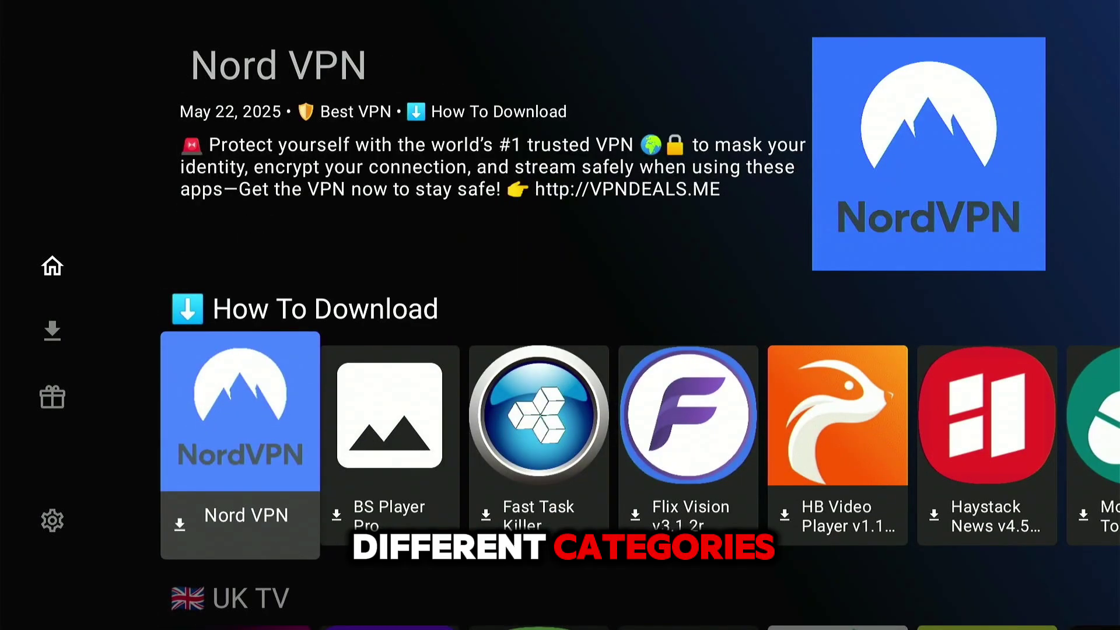
key("Down")
key("Down")
key("Down")
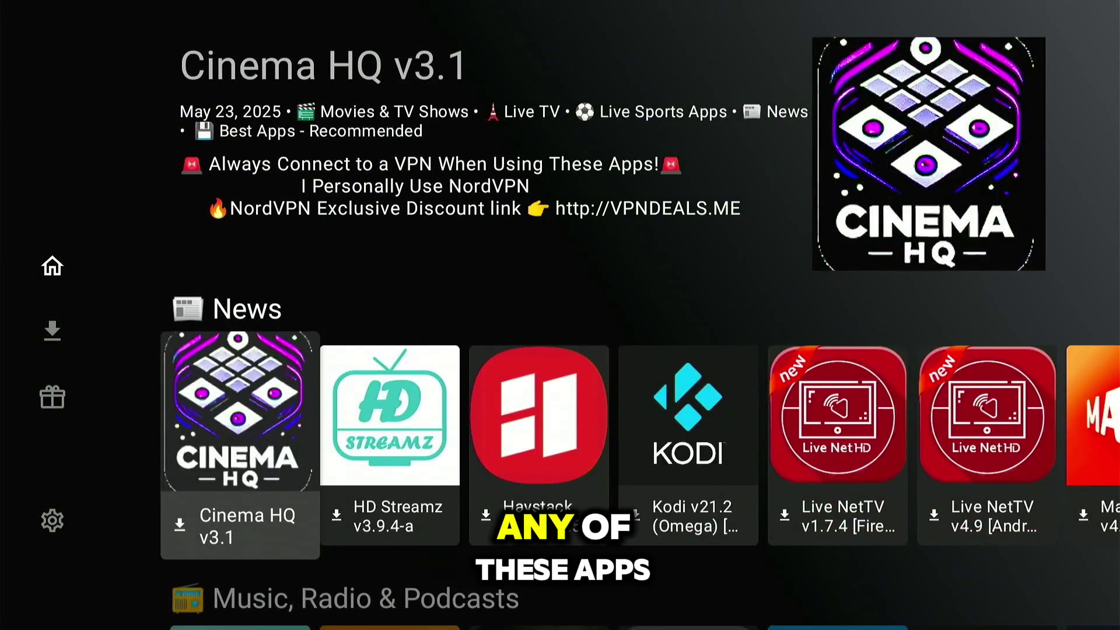
key("Down")
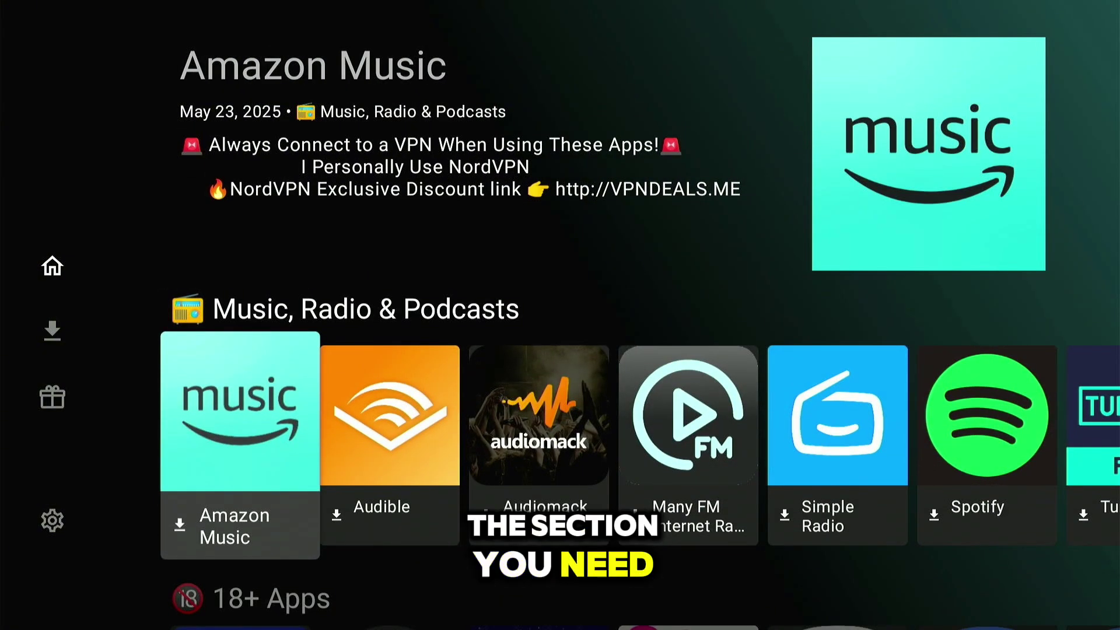
key("Down")
key("Down")
key("Down")
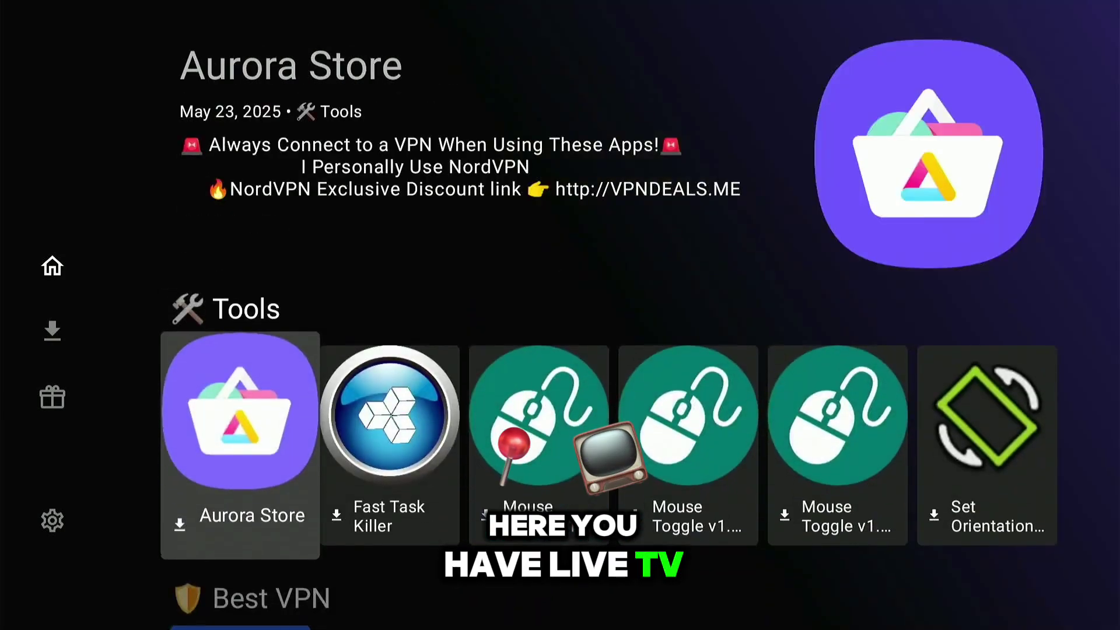
key("Down")
key("Down")
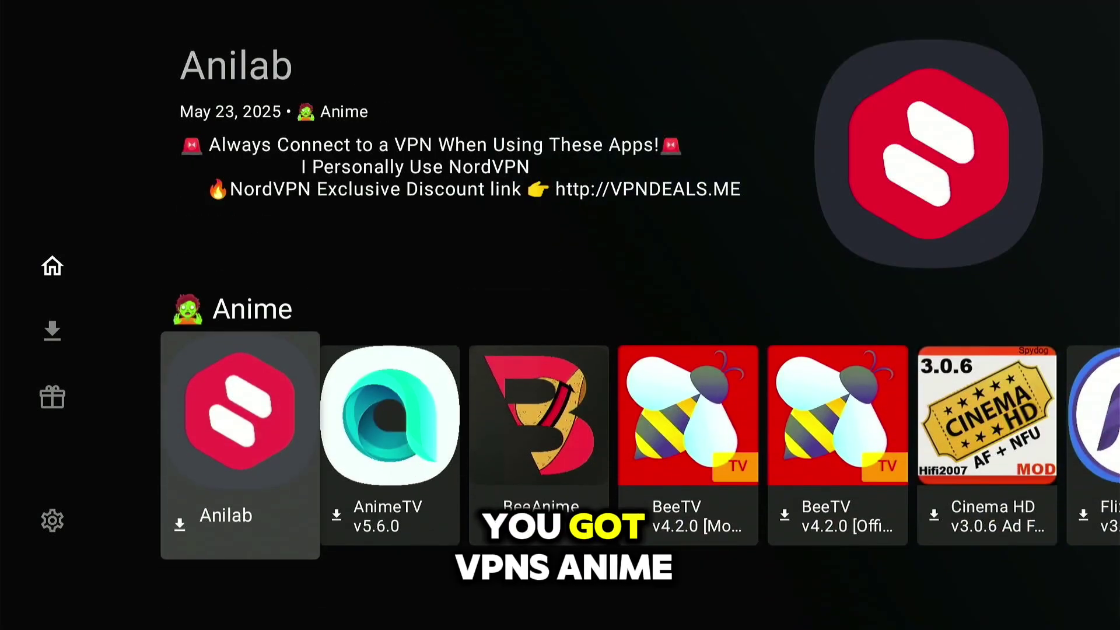
key("Up")
key("Up")
key("Up")
key("Up")
key("Up")
key("Up")
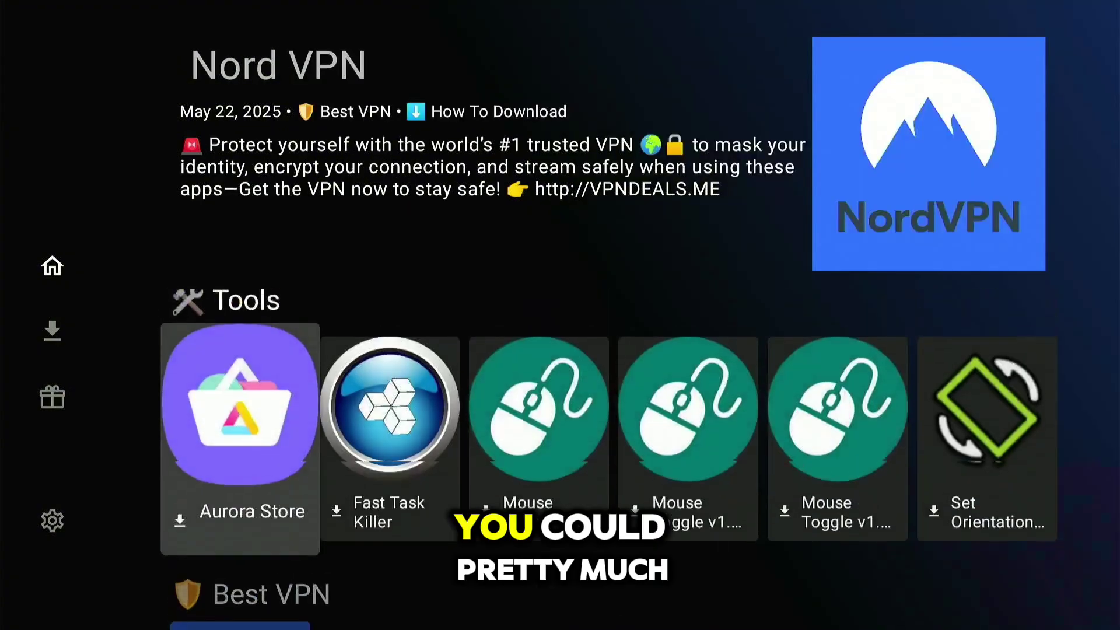
key("Up")
key("Up")
key("Up")
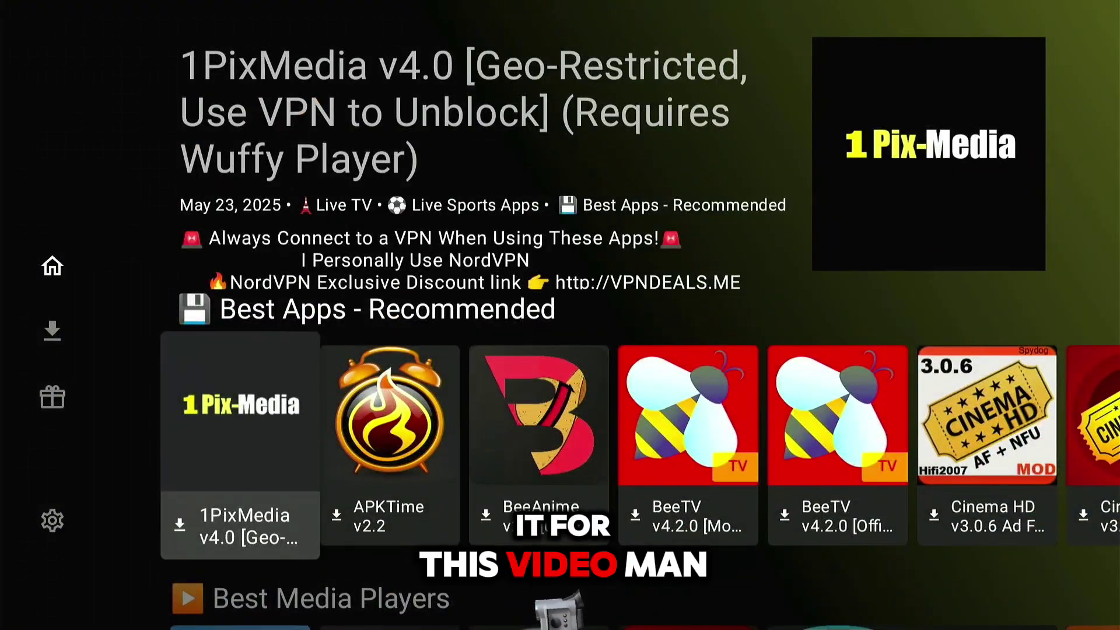
key("Home")
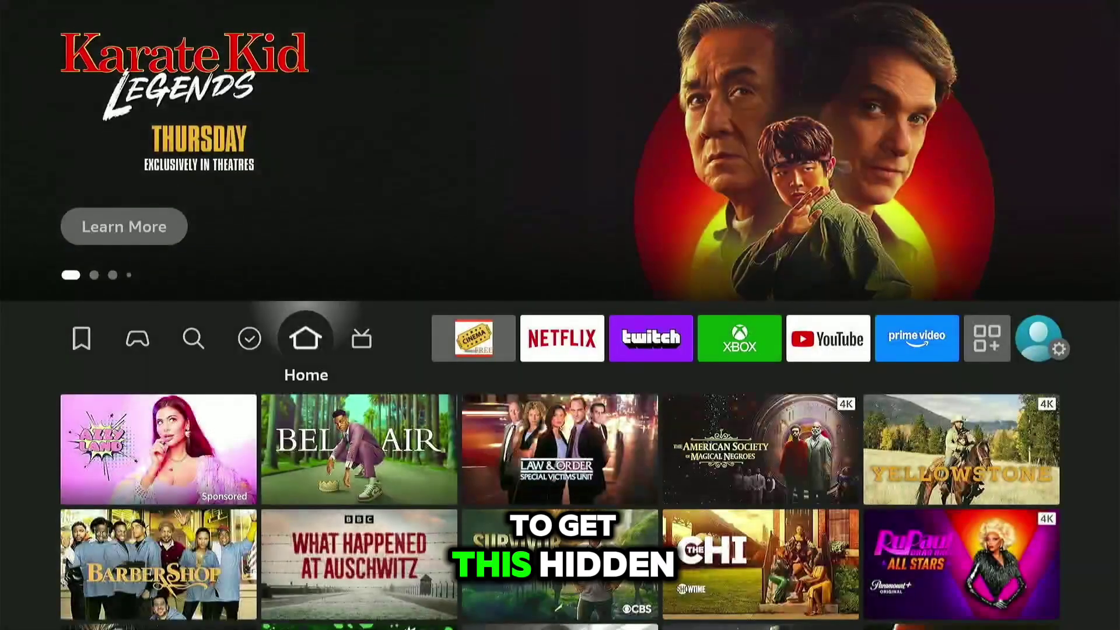